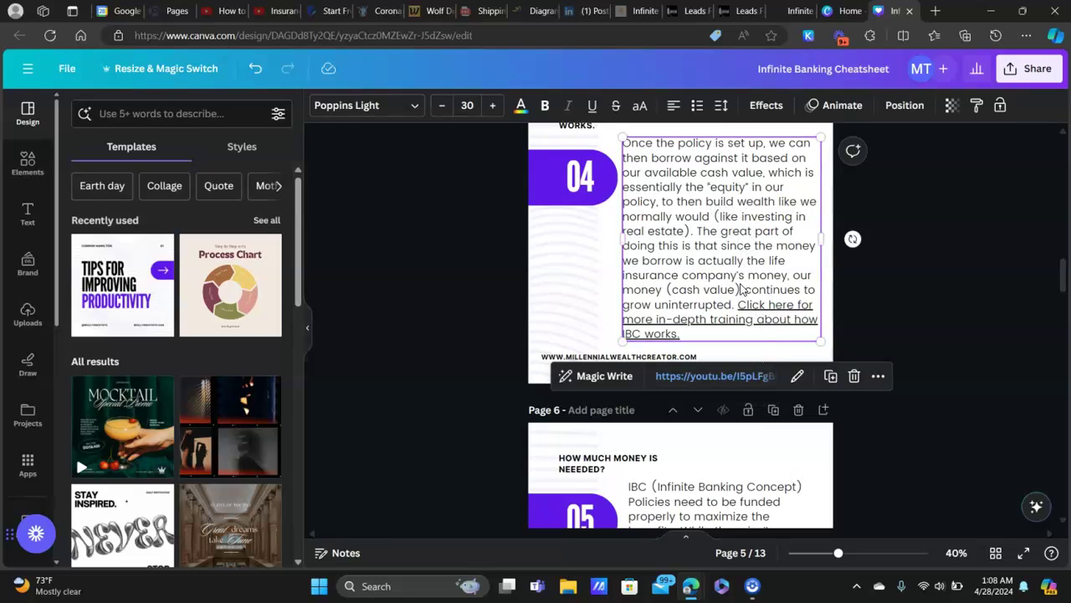
left_click(914, 237)
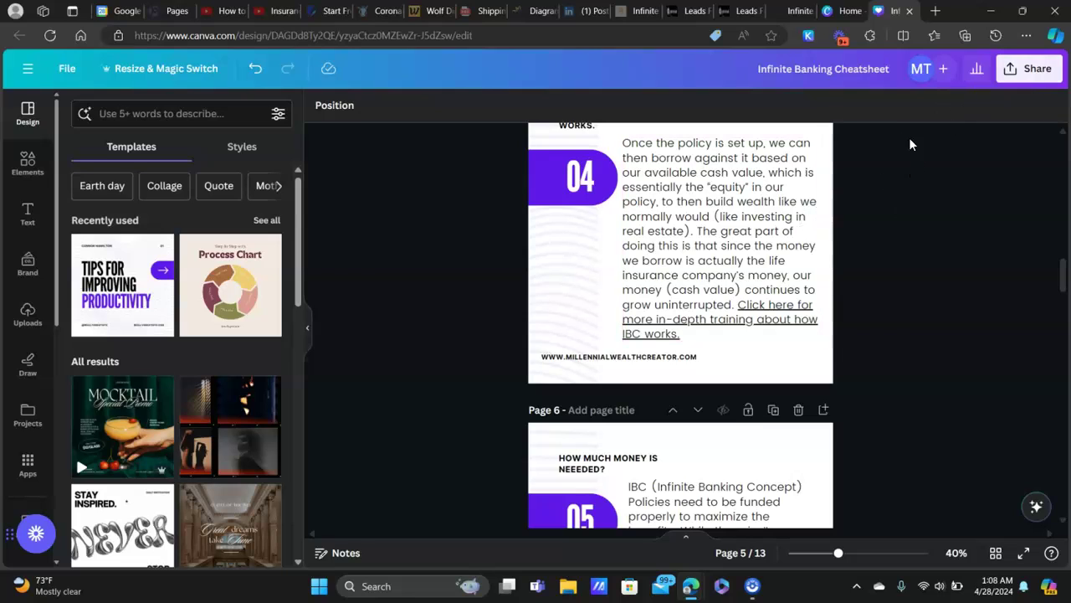
left_click(1031, 69)
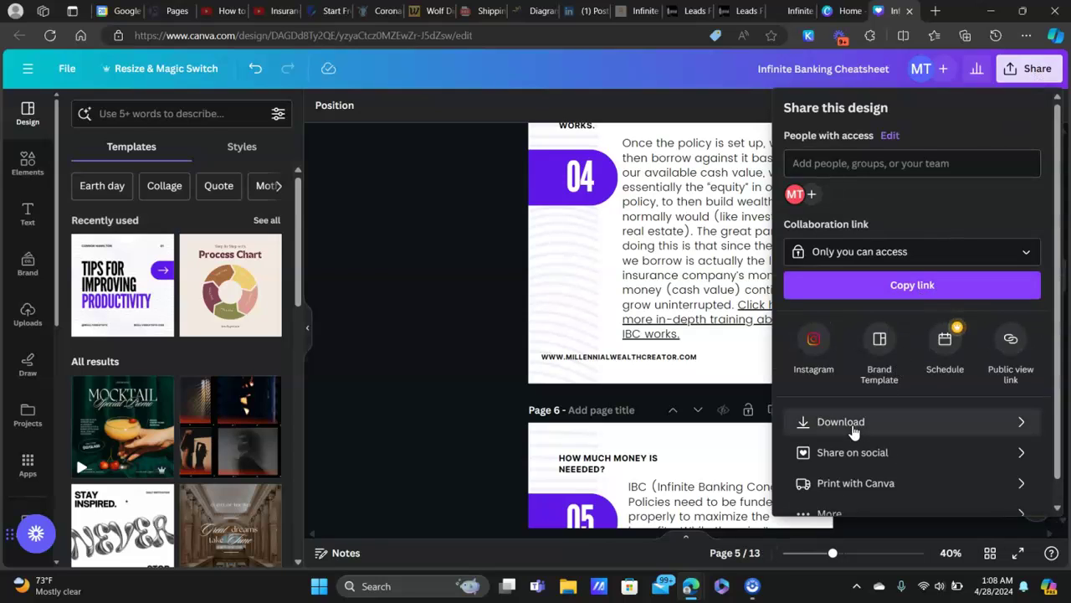
left_click(841, 422)
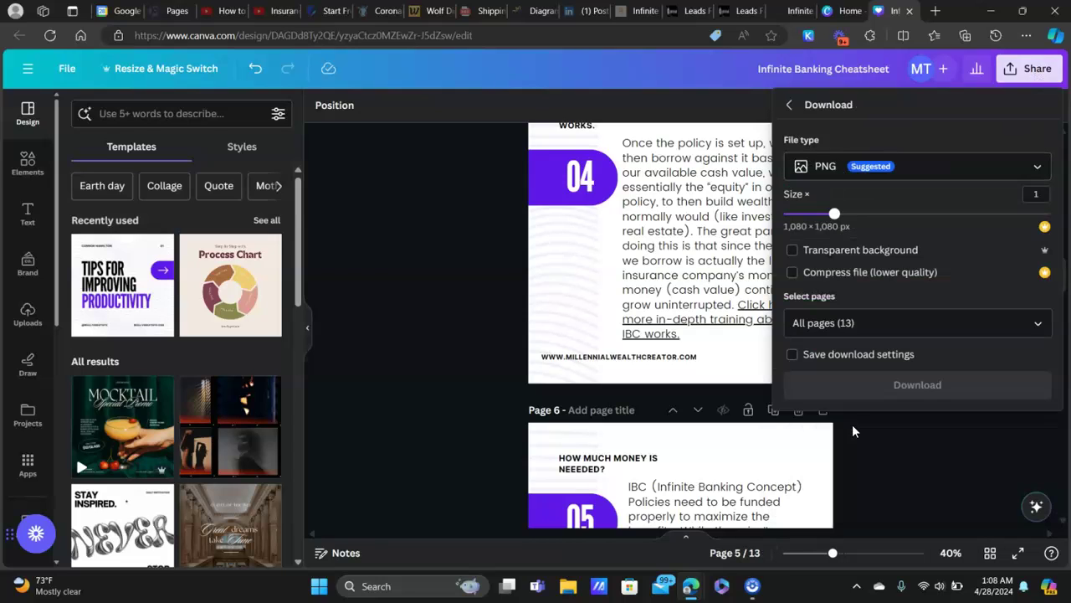
left_click(937, 174)
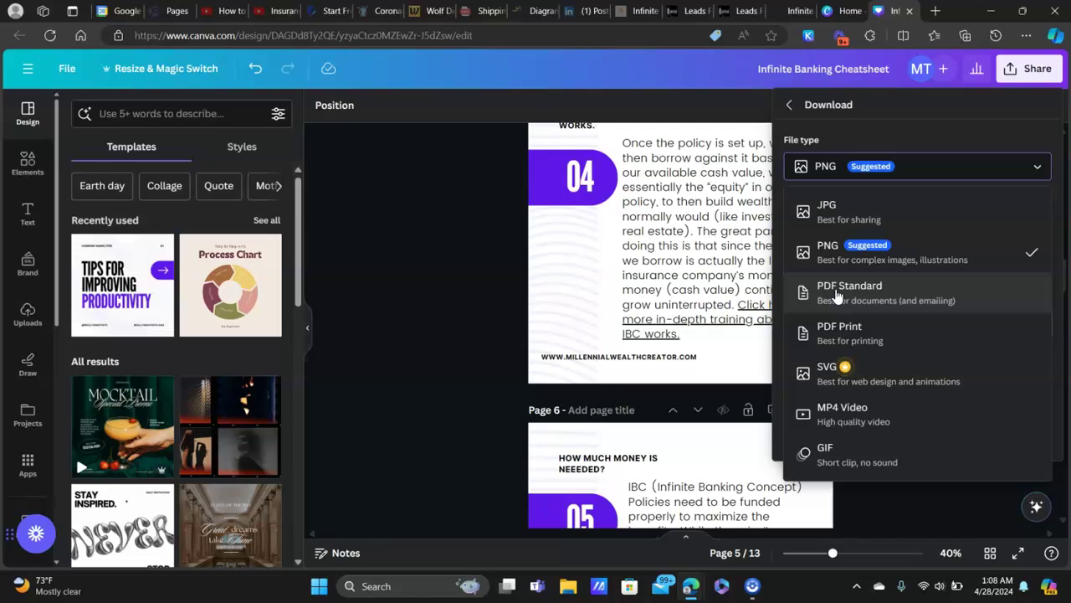
left_click(503, 286)
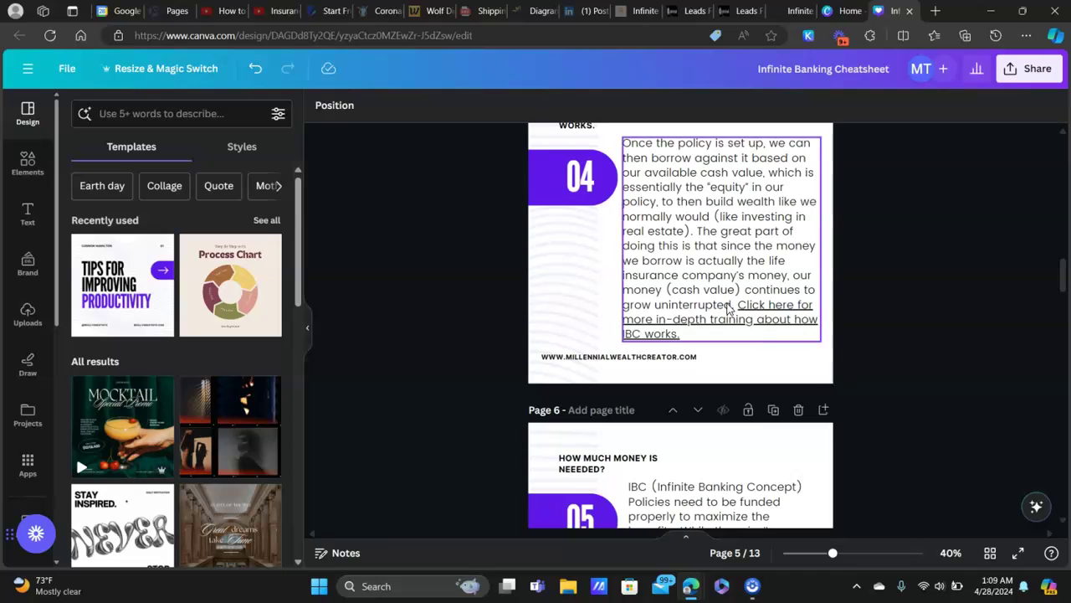
scroll(745, 297, "up", 1)
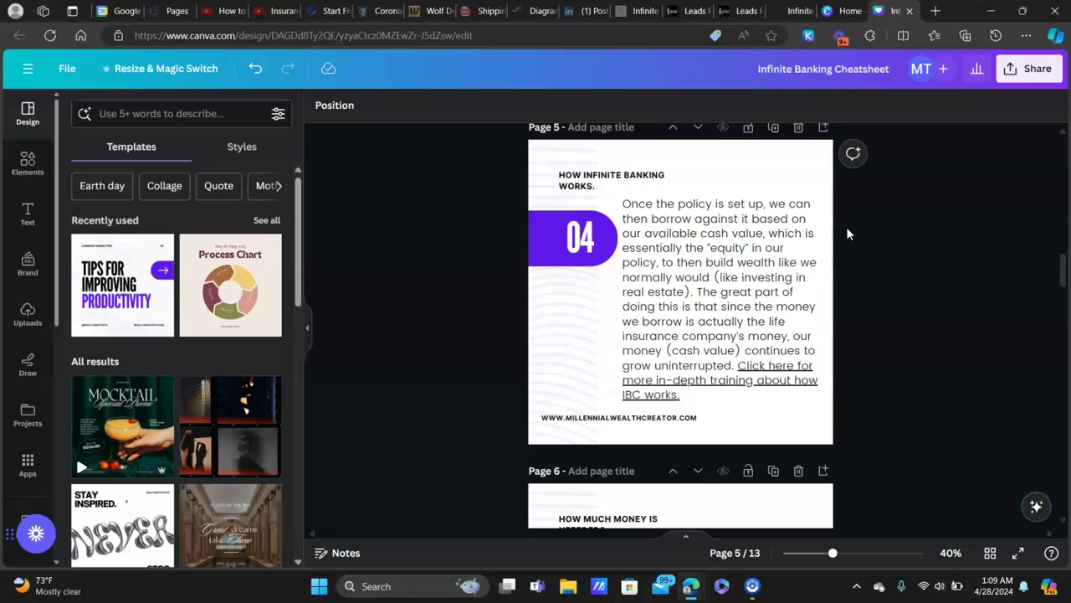
scroll(856, 234, "down", 1)
scroll(857, 233, "down", 4)
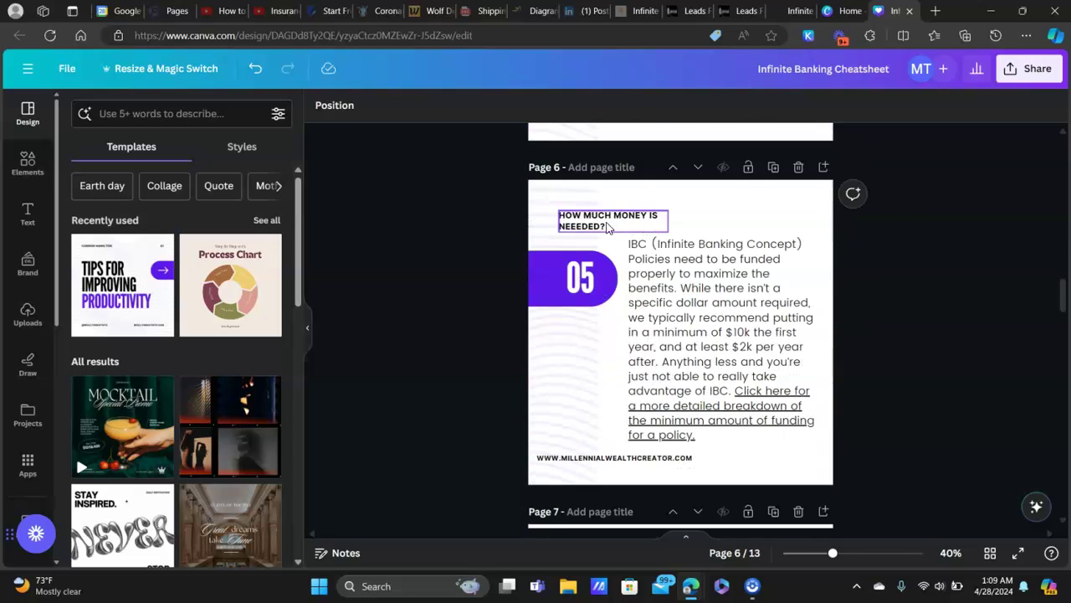
scroll(562, 174, "down", 1)
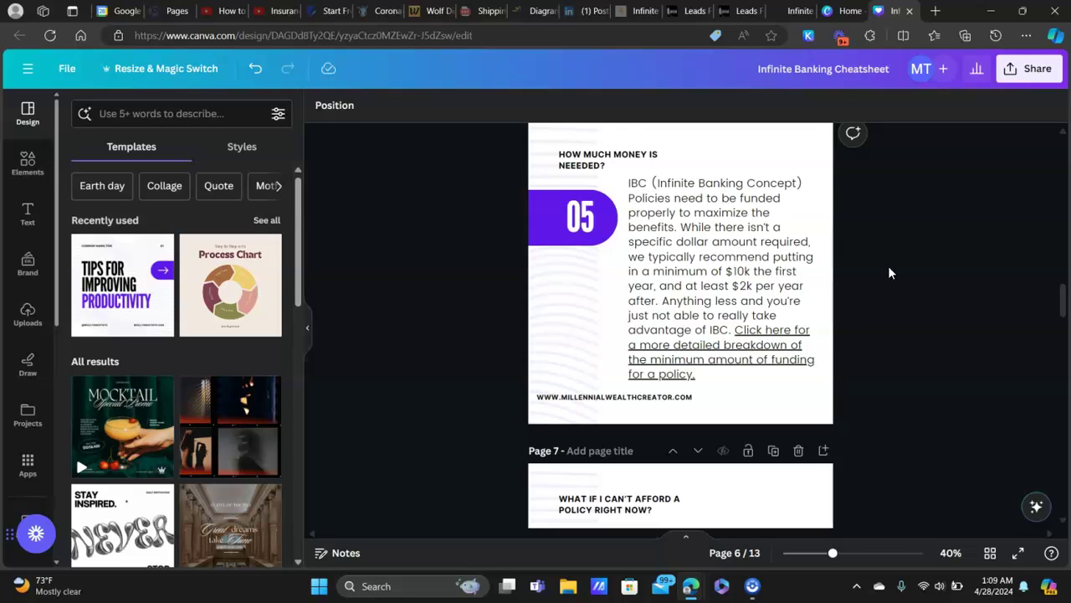
scroll(885, 267, "down", 5)
scroll(730, 195, "down", 4)
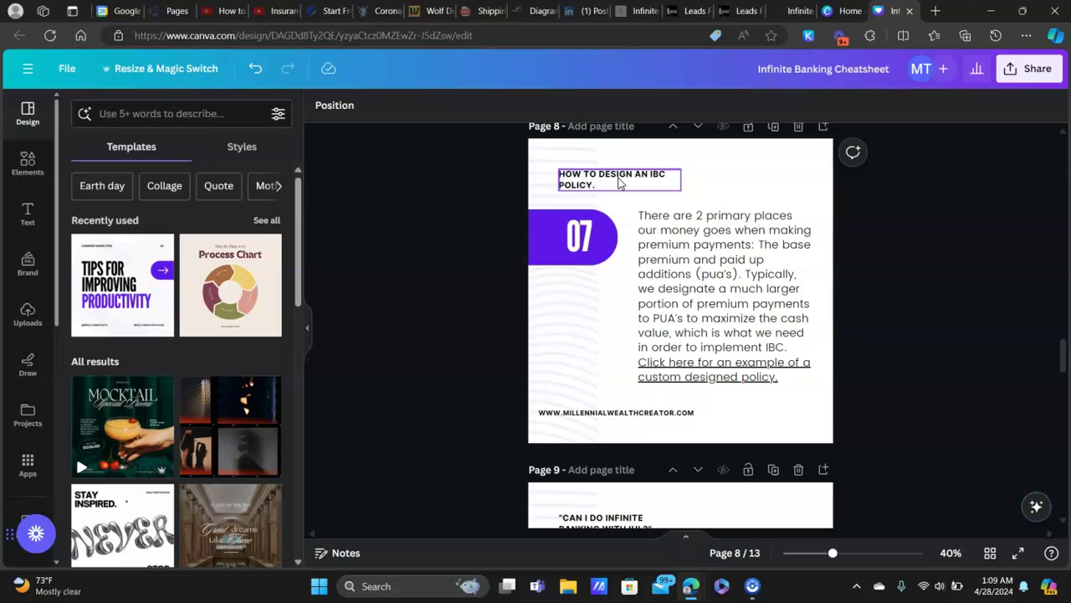
scroll(701, 198, "down", 4)
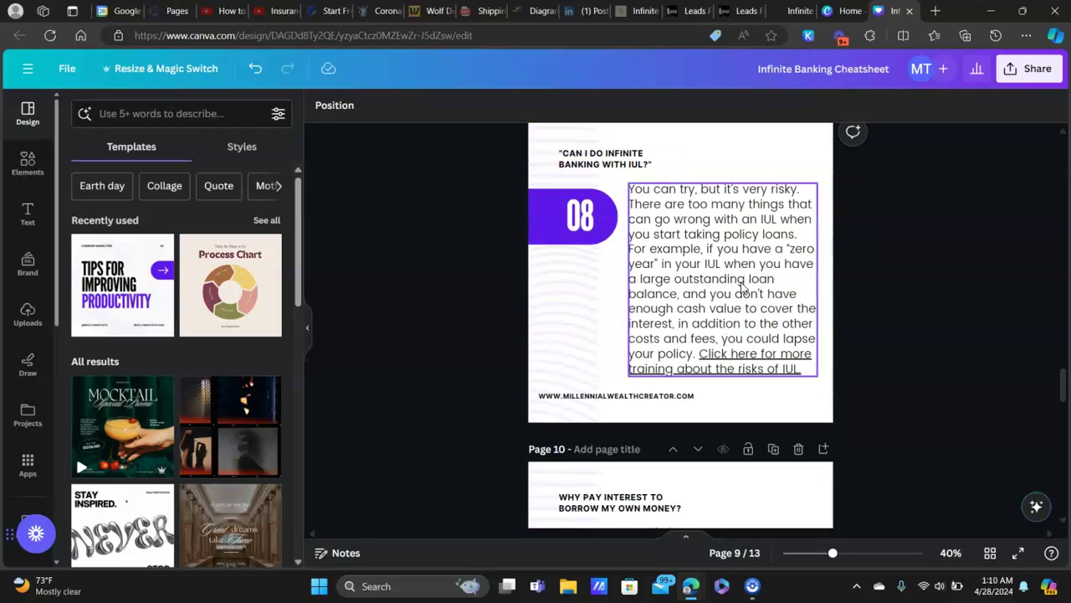
scroll(682, 190, "down", 2)
scroll(691, 294, "down", 2)
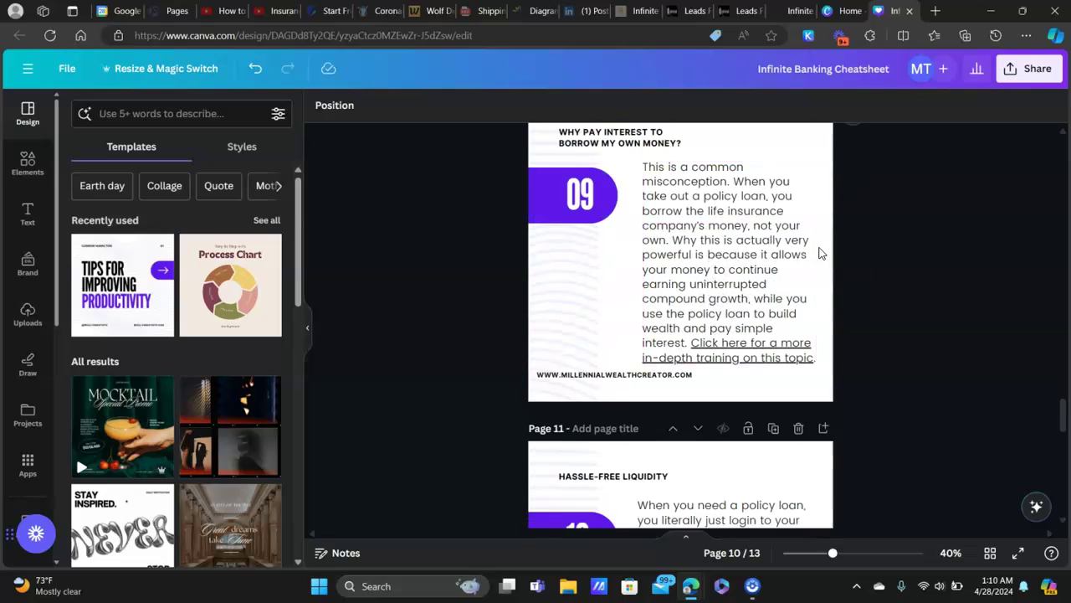
scroll(751, 205, "down", 3)
scroll(736, 201, "down", 4)
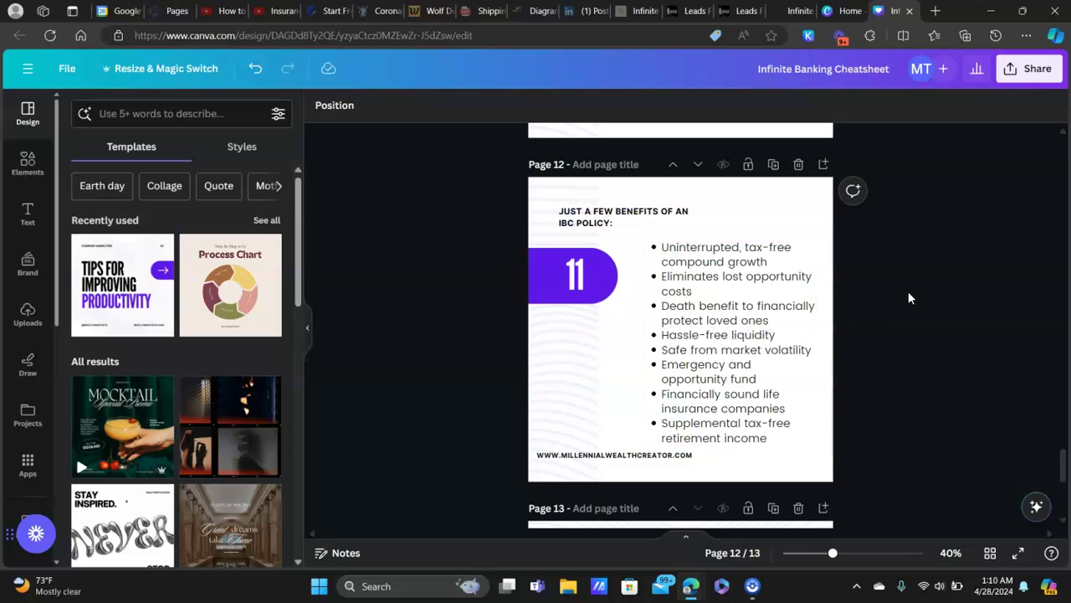
scroll(906, 297, "down", 4)
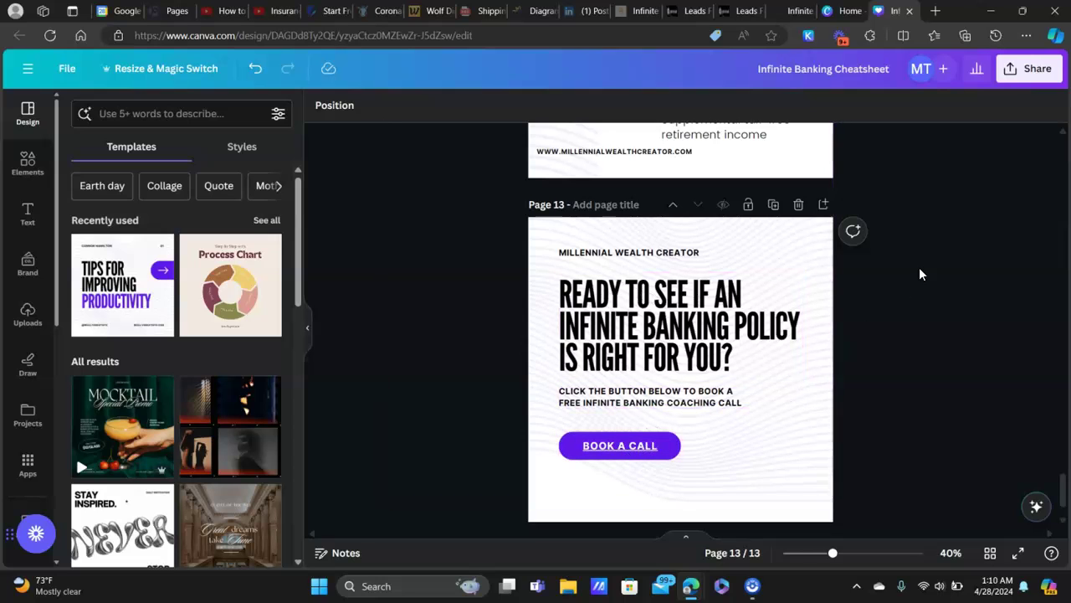
scroll(980, 281, "up", 20)
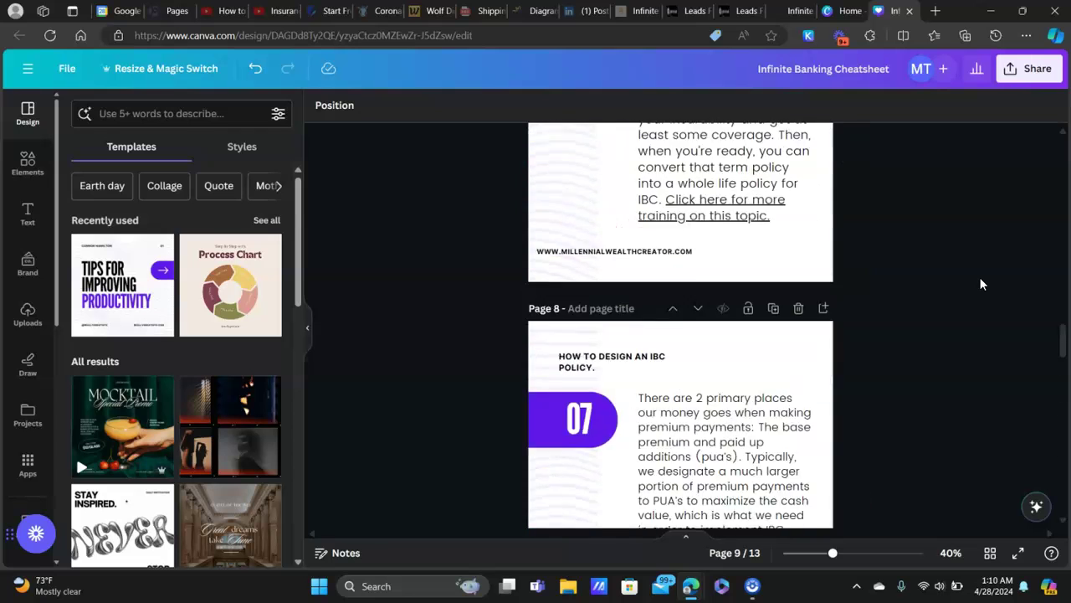
scroll(980, 280, "up", 12)
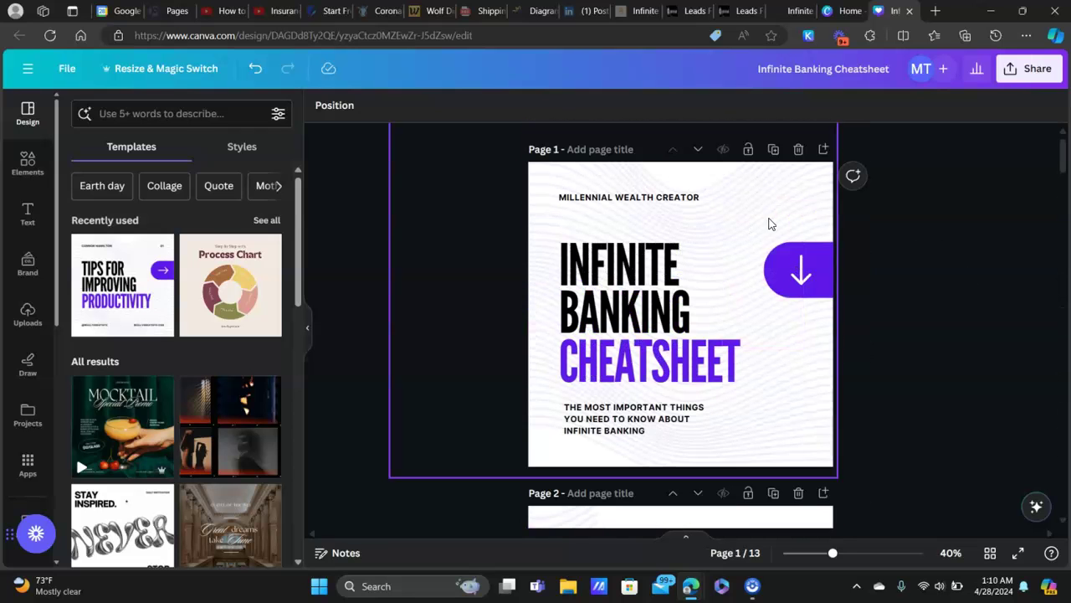
From Canva Home, search the templates for 'carousel' to reach the Carousel results
left_click(846, 11)
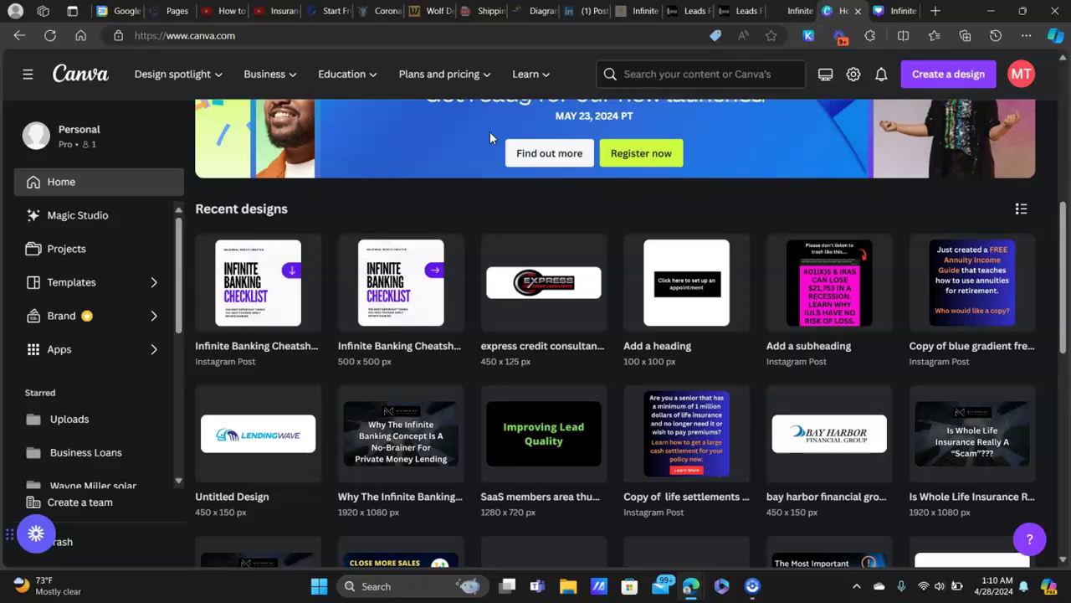
left_click(933, 82)
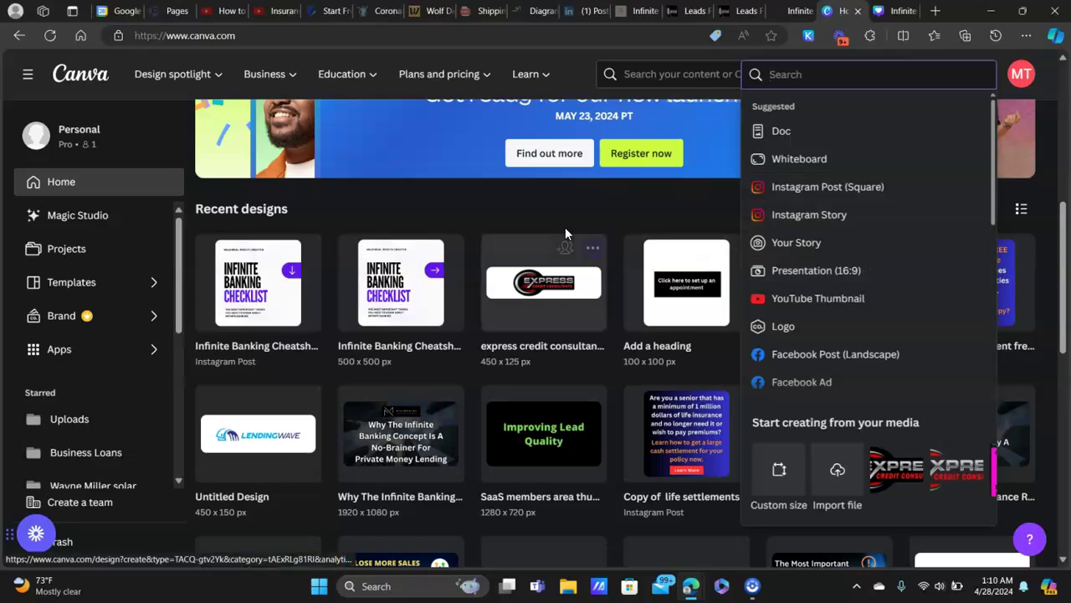
left_click(490, 193)
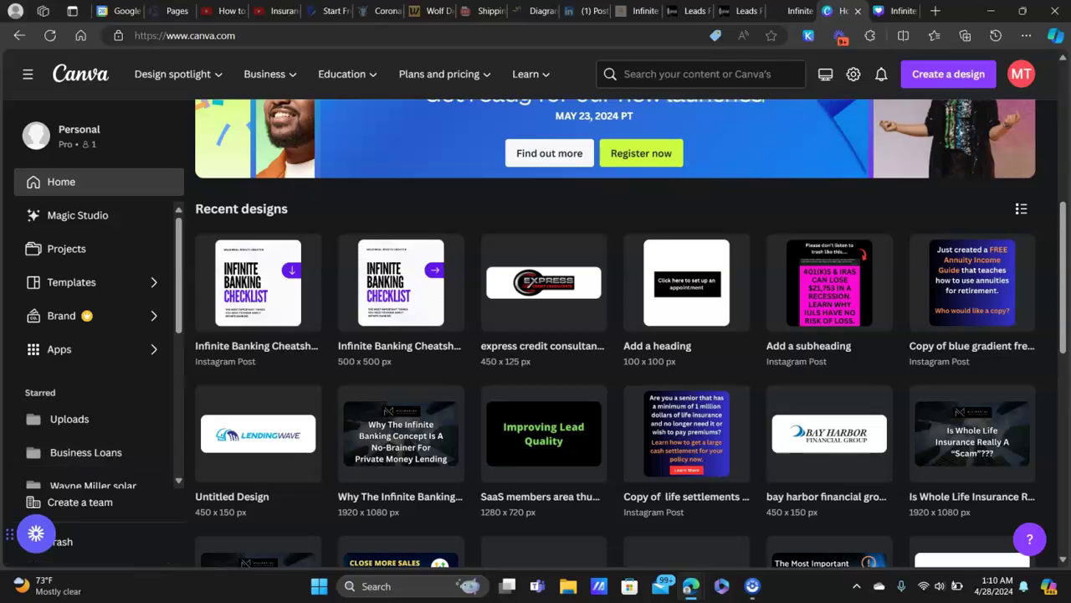
left_click(758, 77)
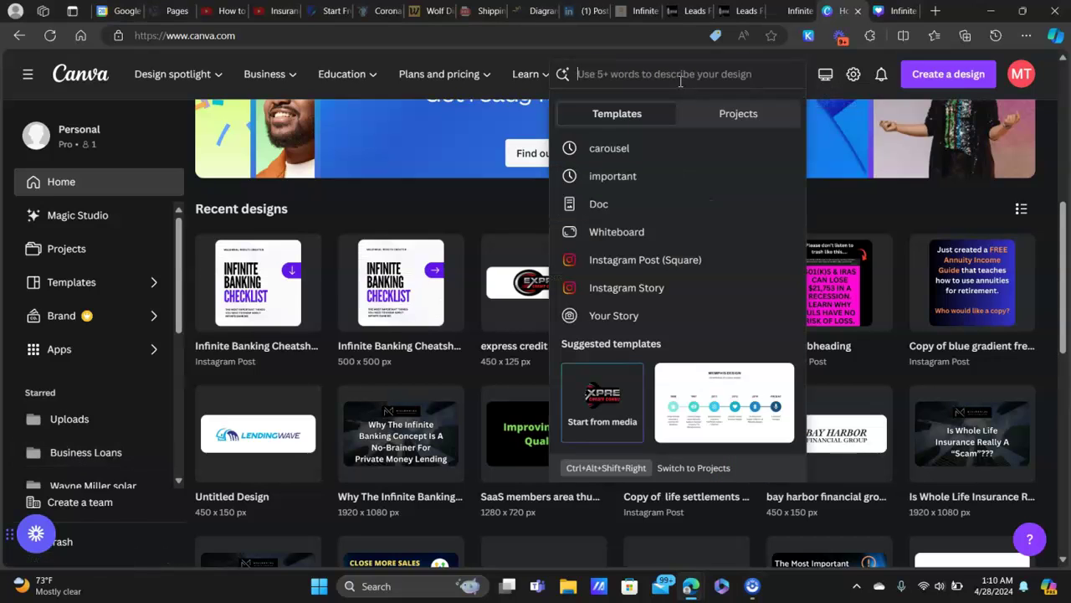
type("carou")
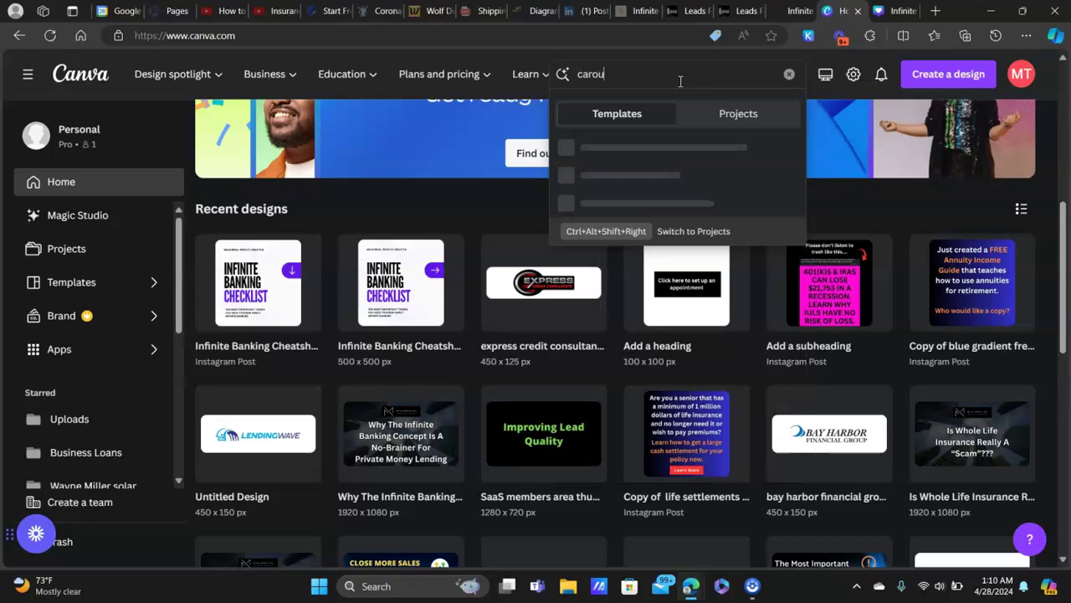
type("sel")
key("Return")
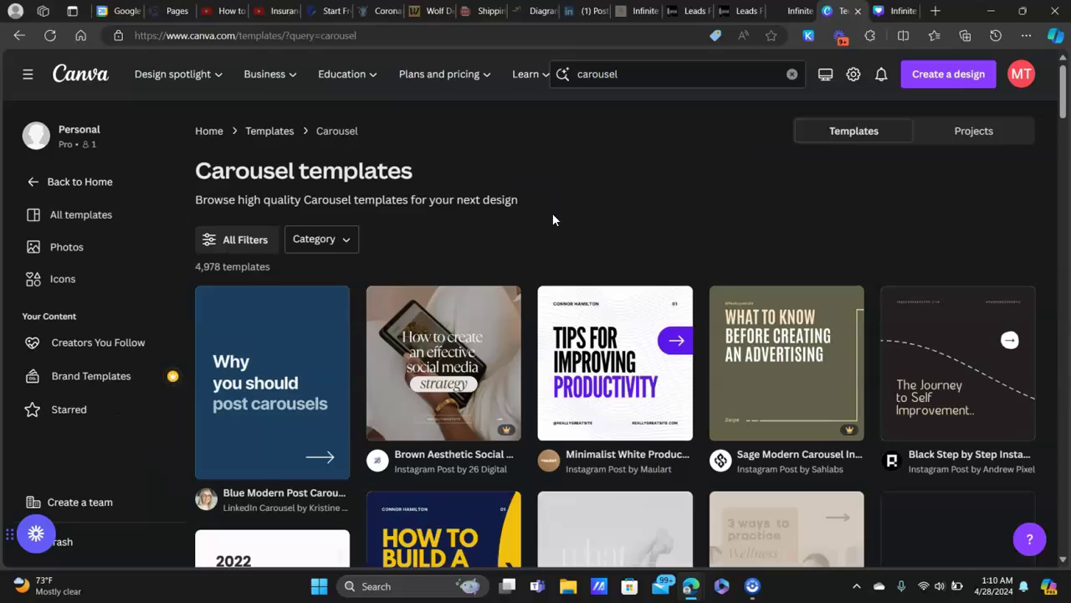
Browse the carousel results and open the Minimalist White Productivity Tips Seamless Carousel template
scroll(550, 205, "down", 2)
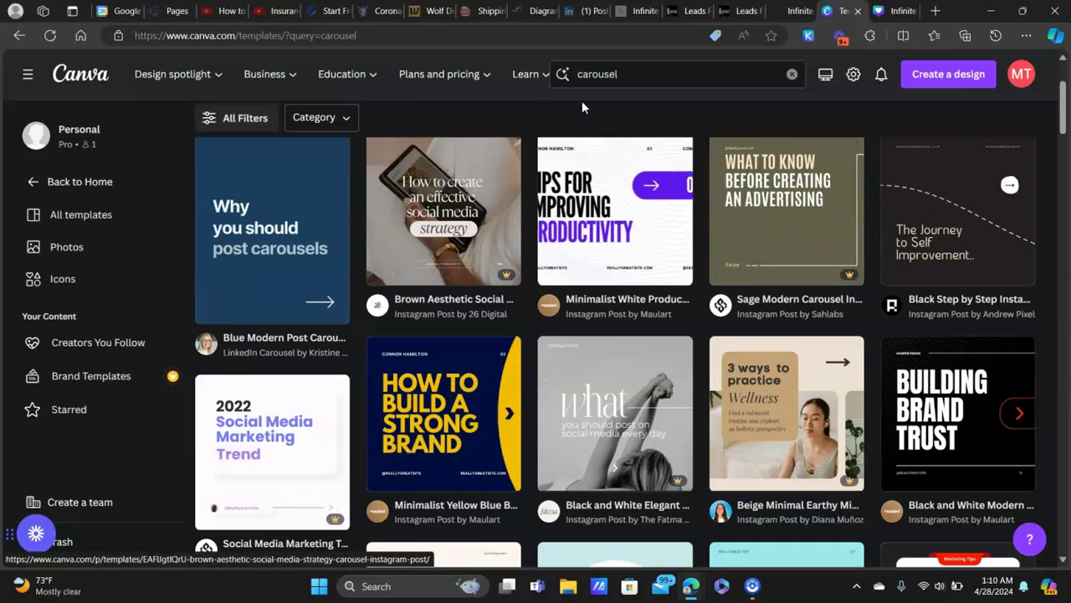
scroll(607, 108, "up", 1)
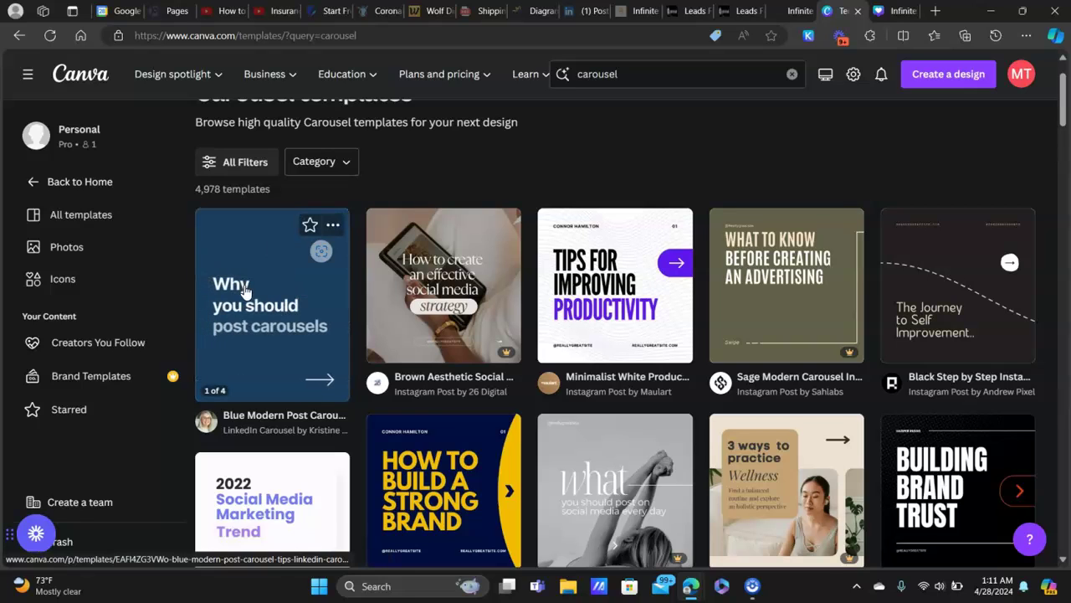
scroll(245, 292, "down", 1)
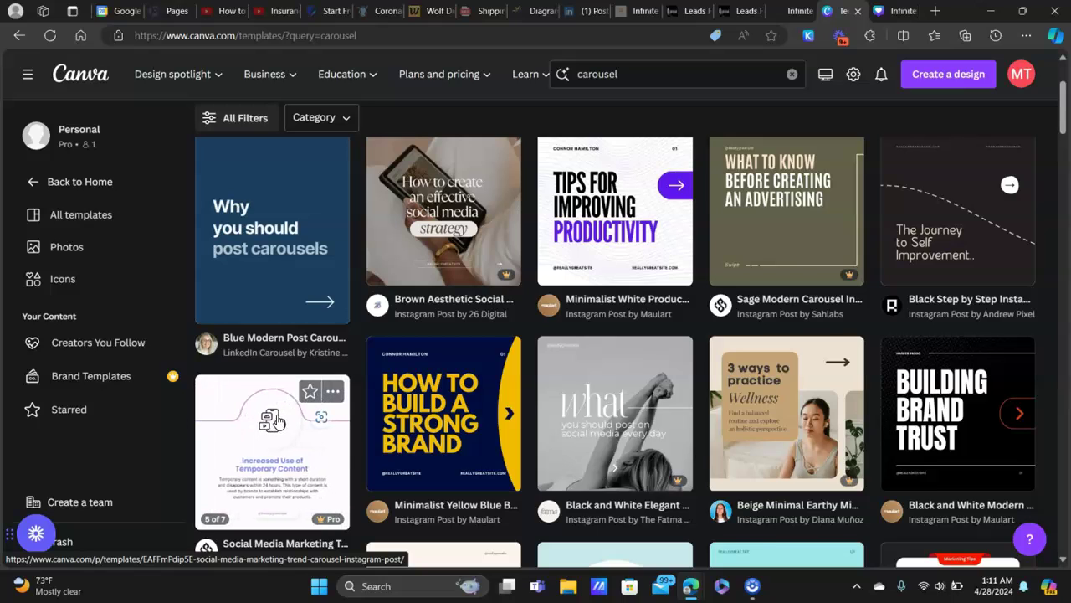
left_click(625, 241)
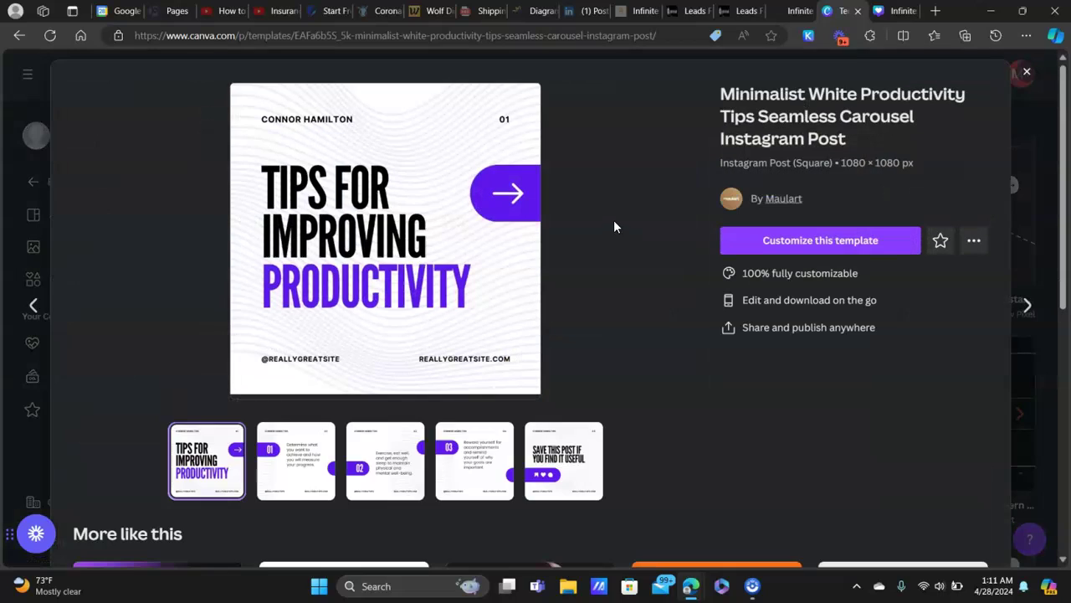
left_click(821, 241)
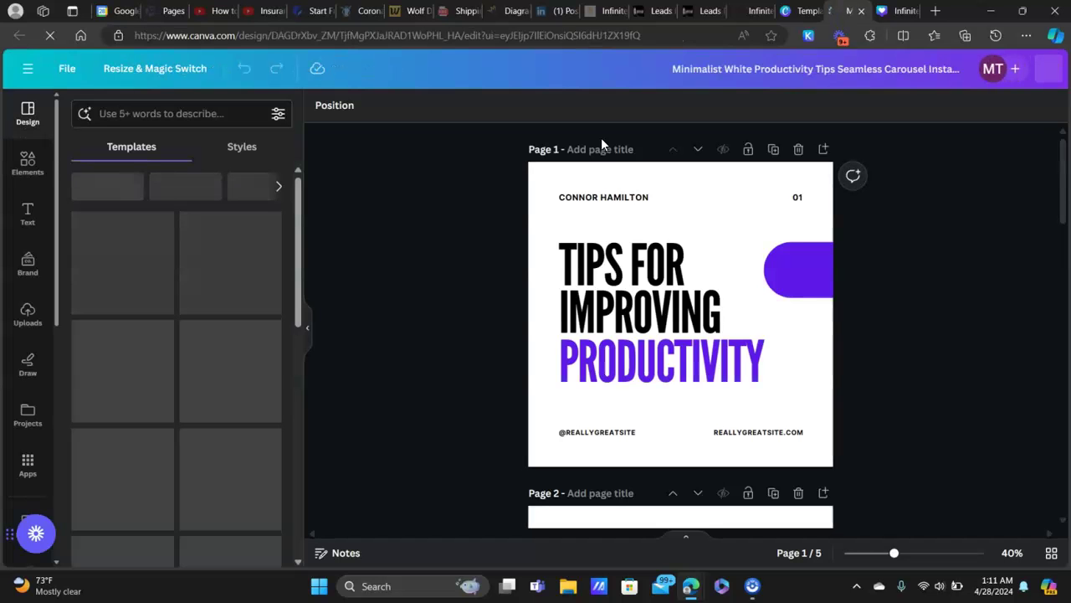
double_click(605, 205)
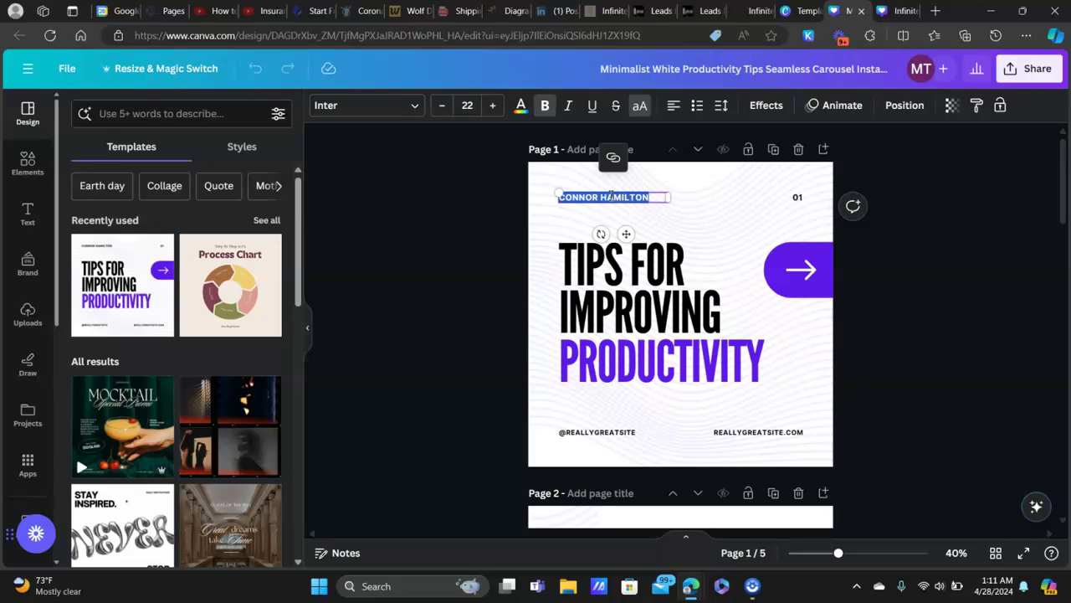
scroll(603, 196, "down", 2)
left_click(604, 418)
double_click(604, 418)
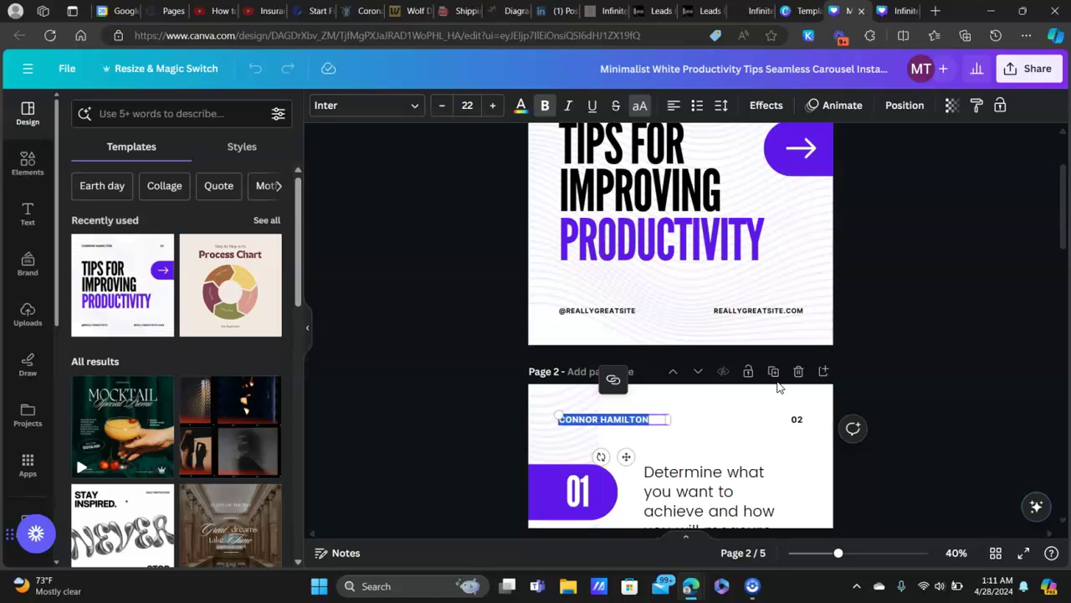
scroll(693, 409, "down", 1)
scroll(640, 372, "down", 1)
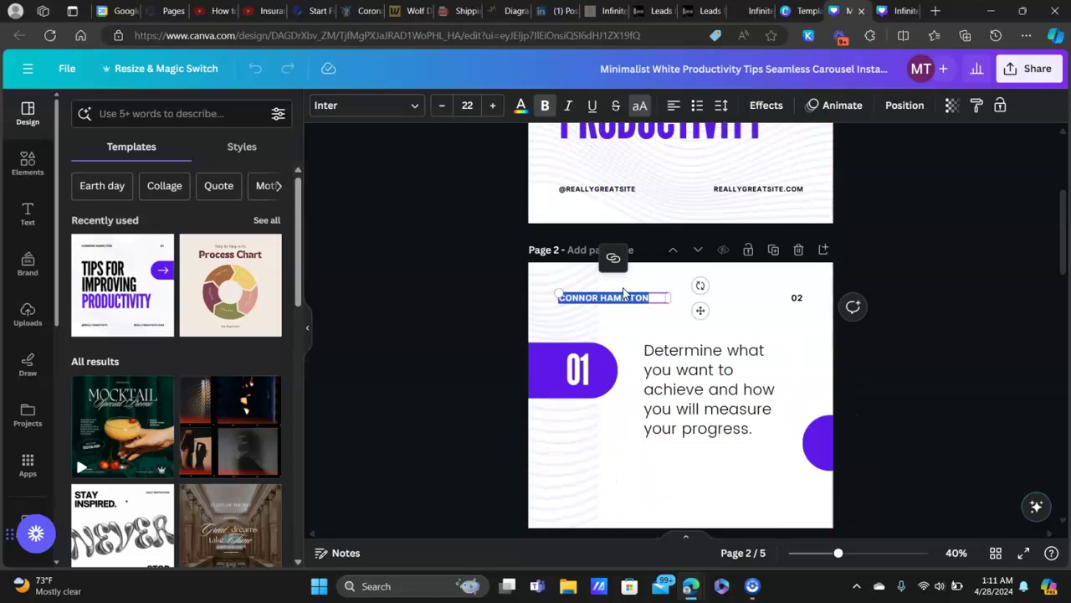
left_click(908, 279)
scroll(914, 271, "up", 3)
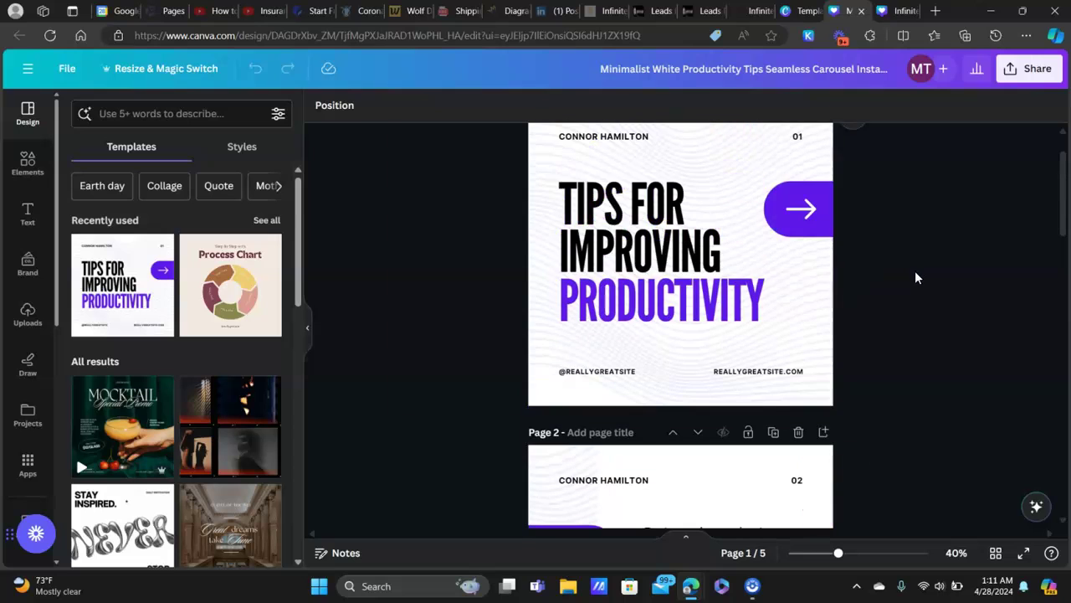
left_click(632, 229)
left_click(653, 216)
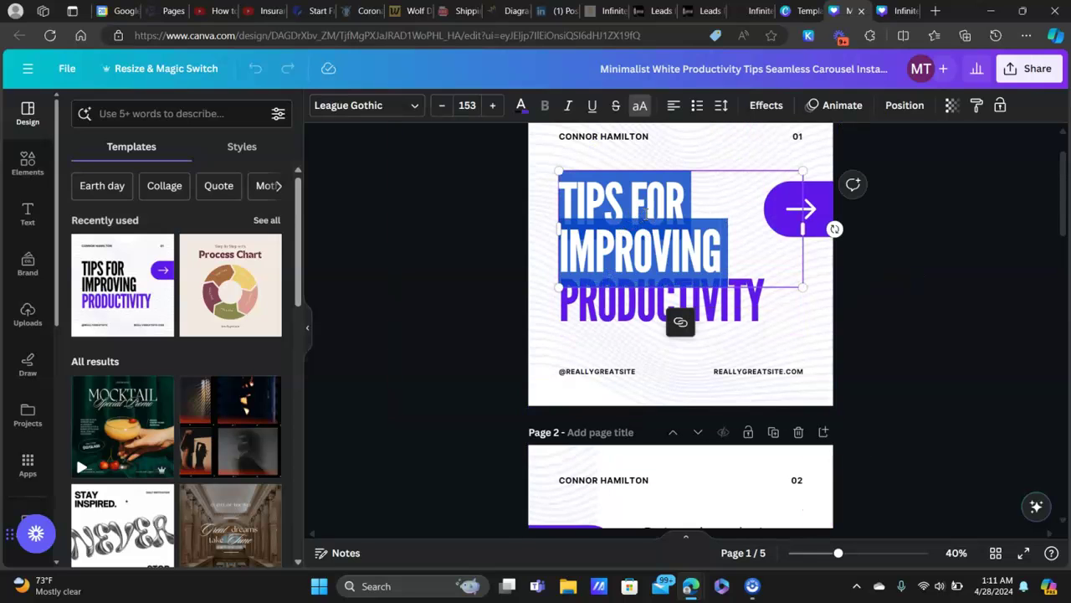
left_click(635, 221)
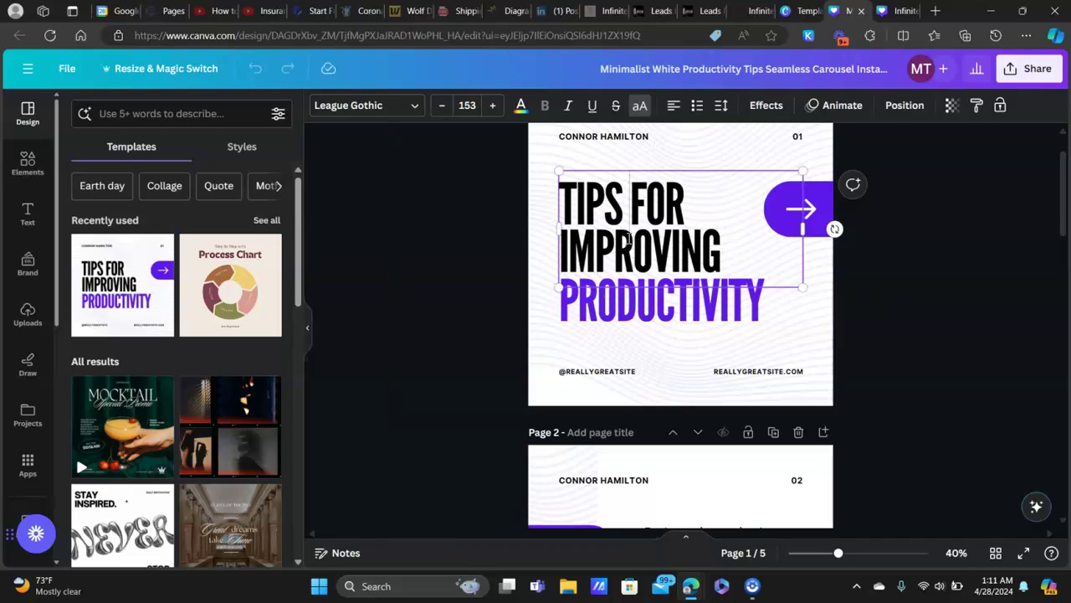
scroll(632, 243, "up", 2)
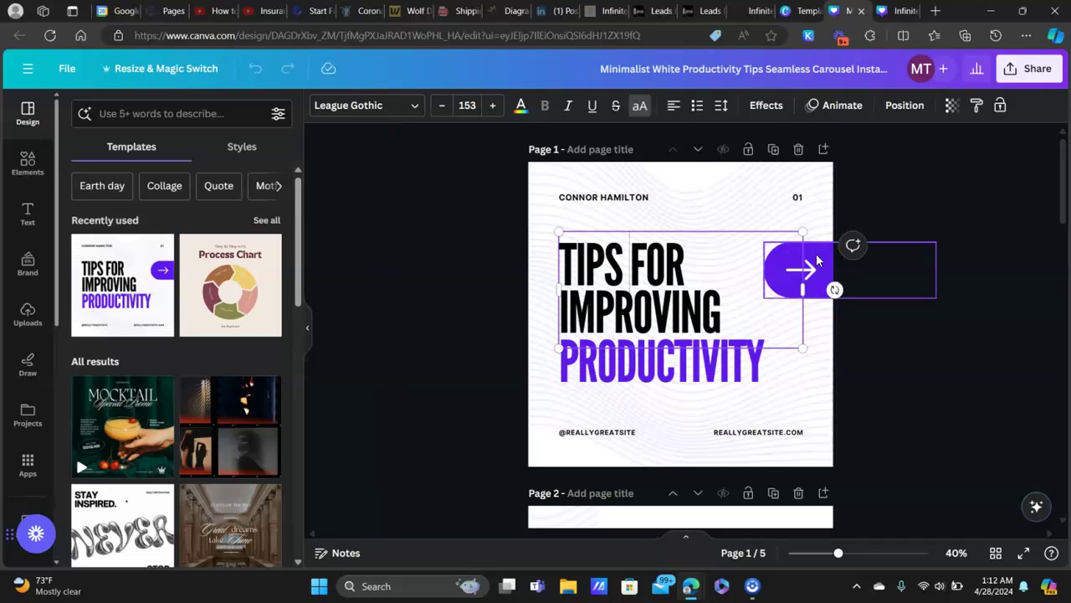
Recolour the page-1 arrow banner from purple to black
left_click(818, 261)
left_click(390, 105)
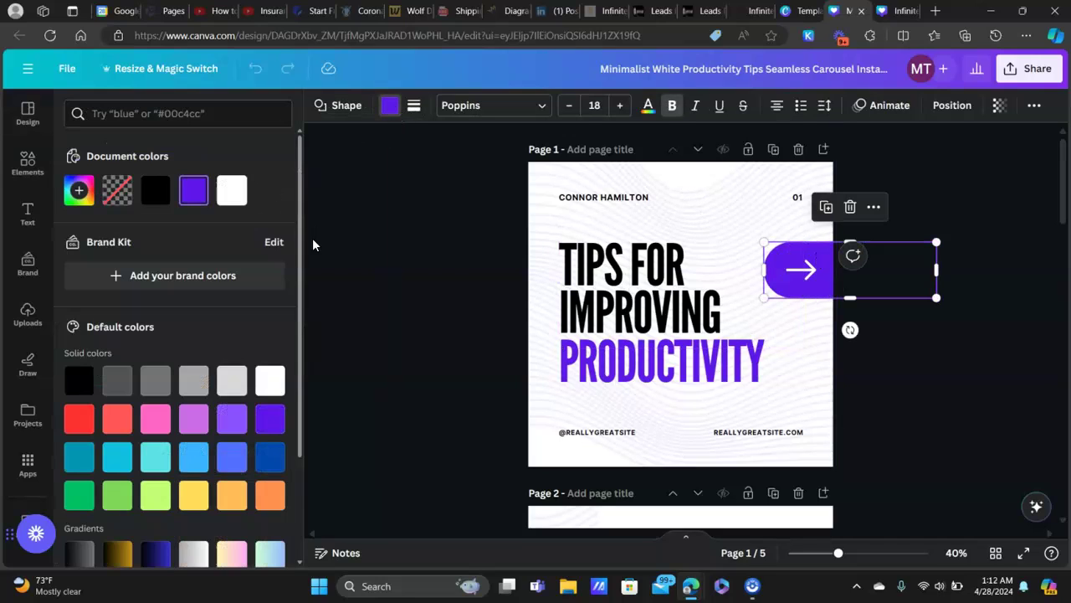
left_click(79, 381)
left_click(925, 355)
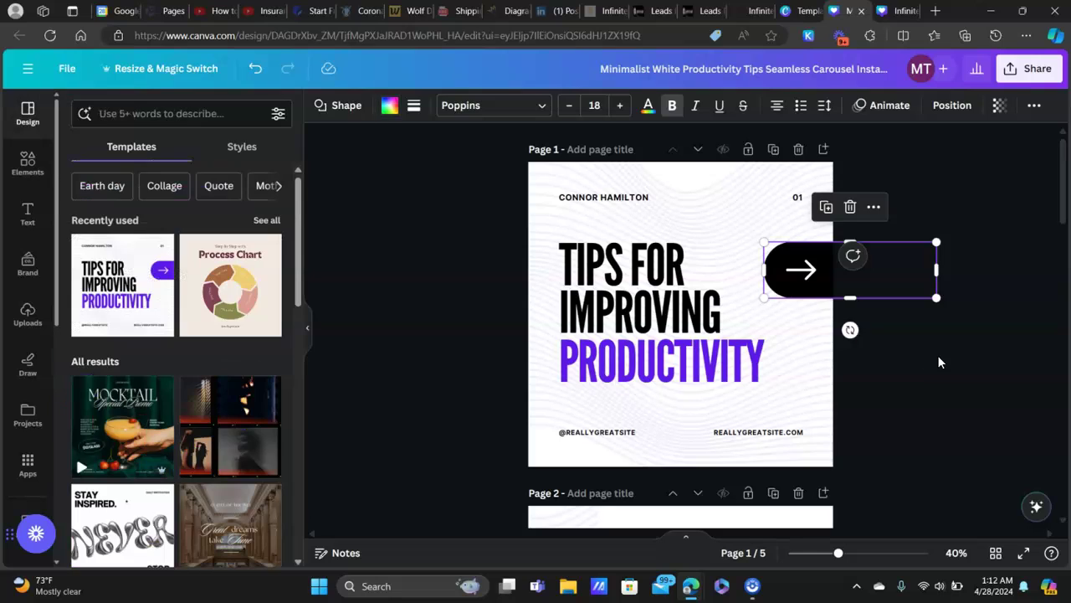
left_click(937, 355)
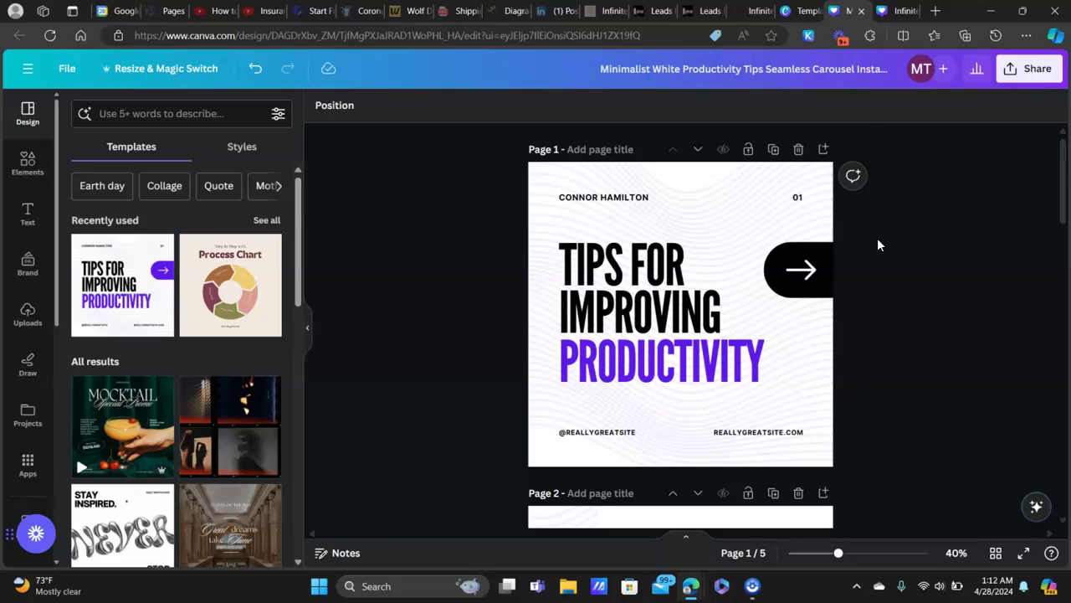
Scroll through carousel pages 2–4 down to page 5, 'SAVE THIS POST IF YOU FIND IT USEFUL'
scroll(877, 245, "down", 3)
scroll(804, 239, "down", 1)
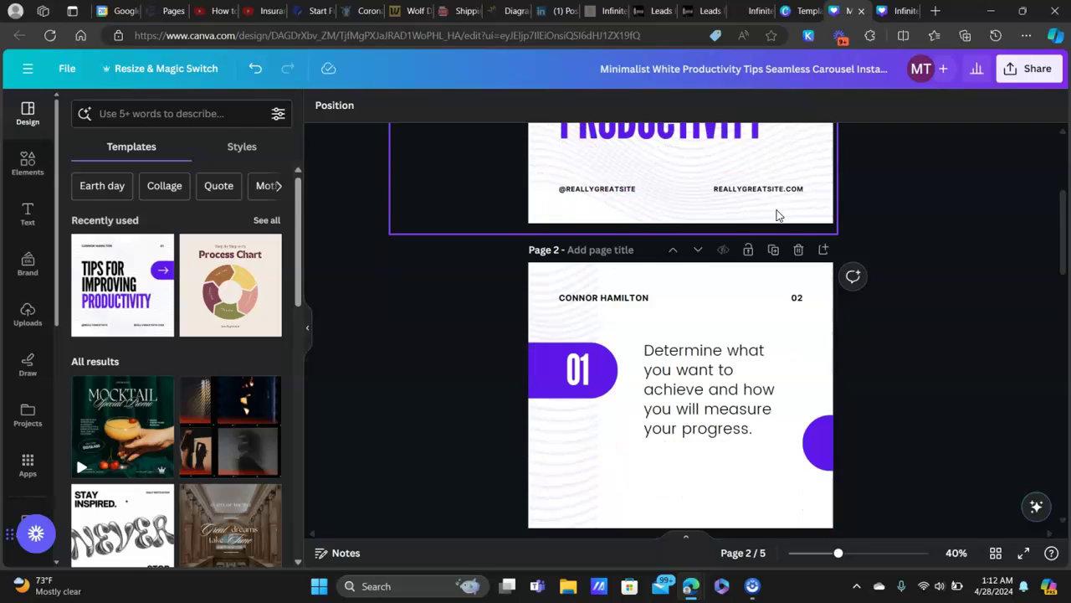
scroll(785, 213, "down", 1)
scroll(612, 244, "down", 3)
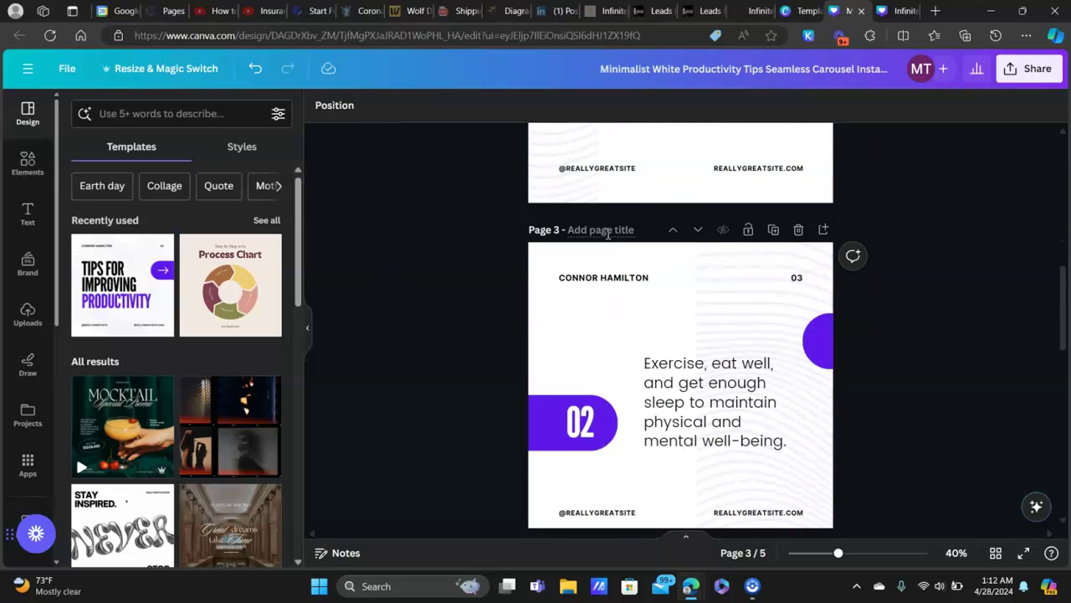
scroll(662, 337, "down", 4)
scroll(665, 268, "down", 5)
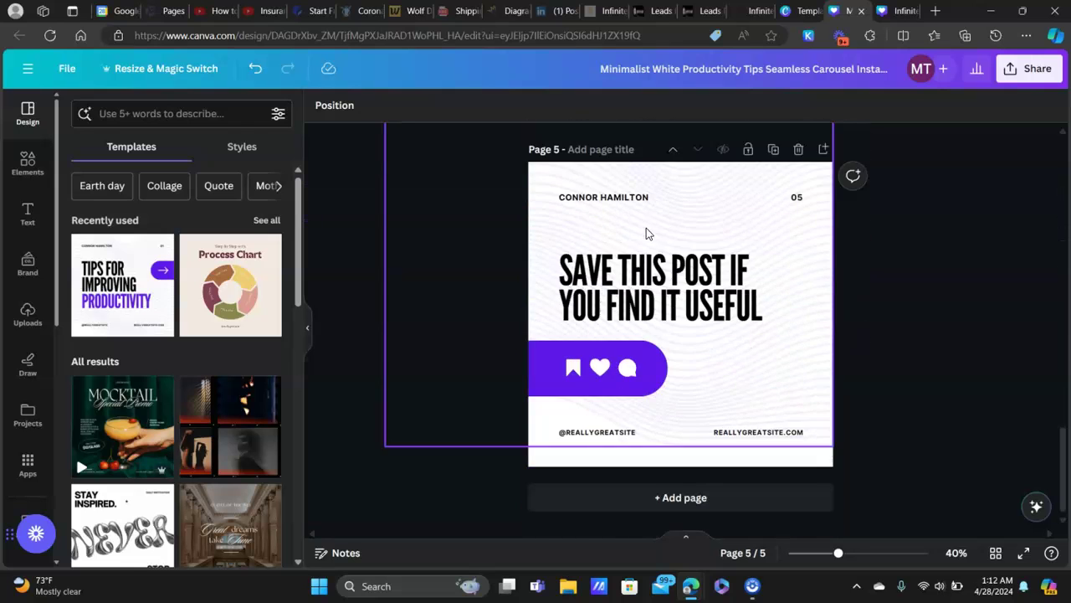
scroll(733, 217, "up", 1)
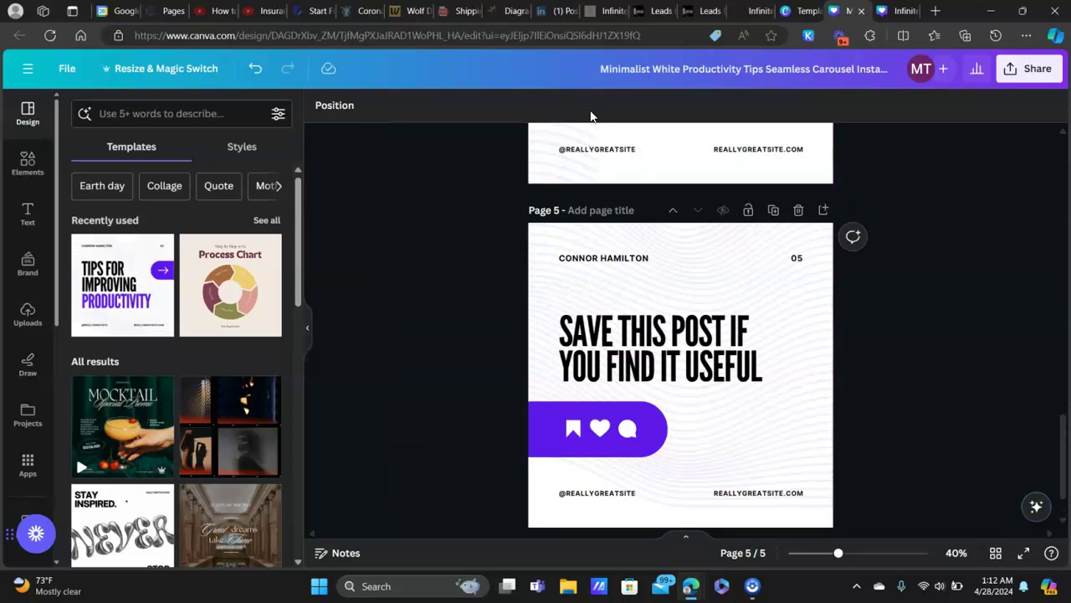
scroll(683, 248, "down", 1)
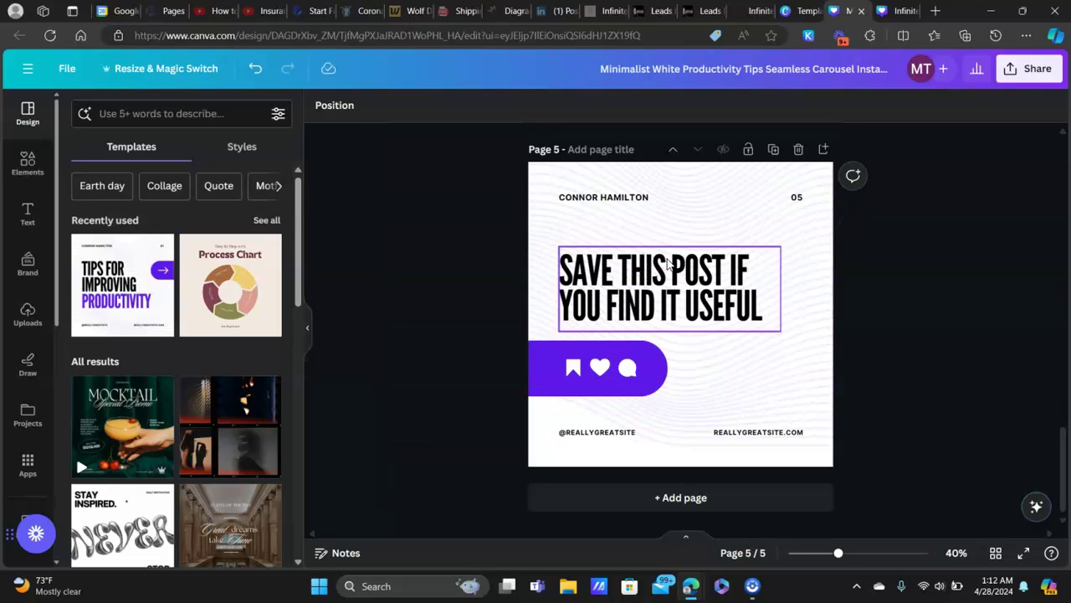
scroll(703, 334, "up", 1)
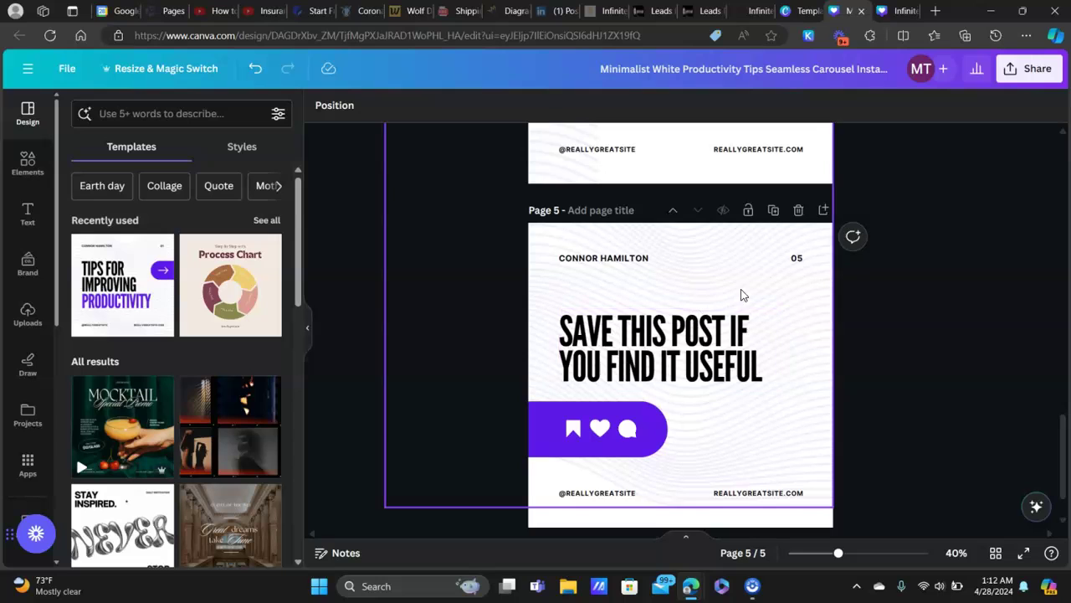
Duplicate the final page 5 as a new page 6 and check the copy
left_click(774, 216)
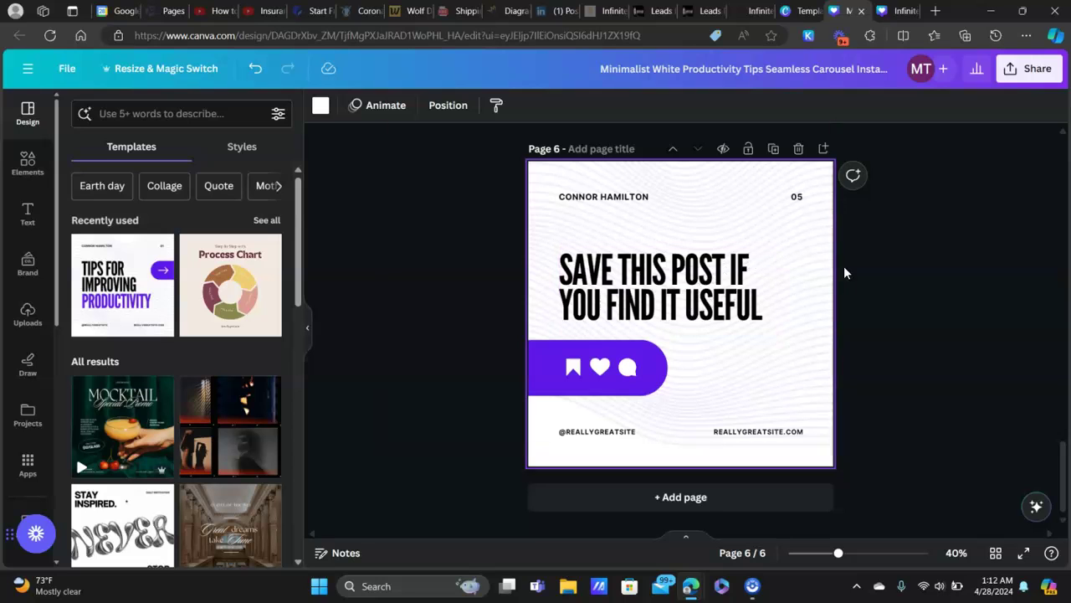
scroll(895, 277, "up", 5)
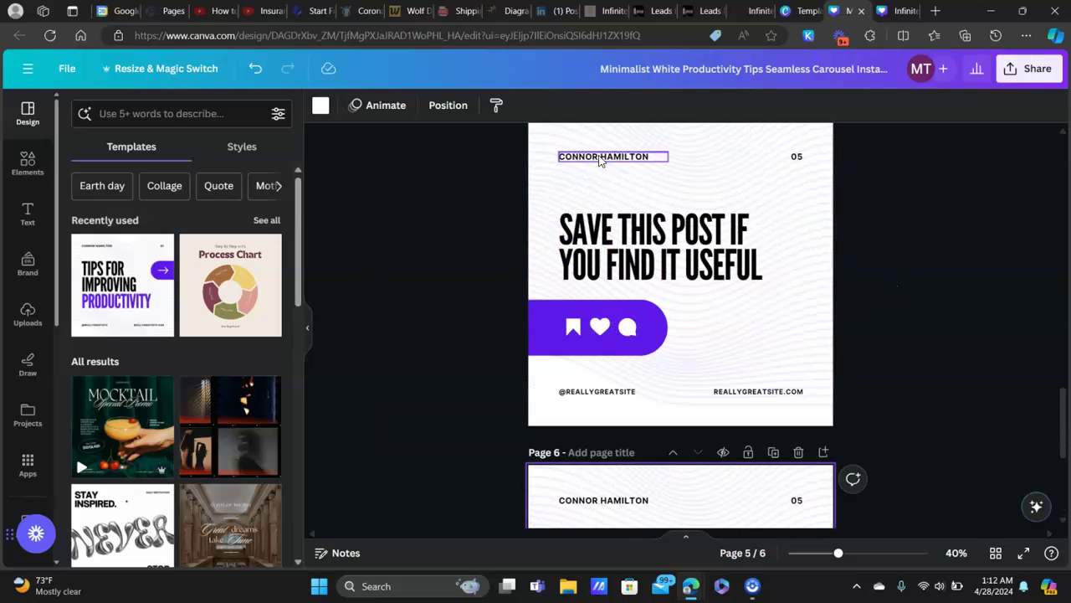
scroll(750, 190, "down", 4)
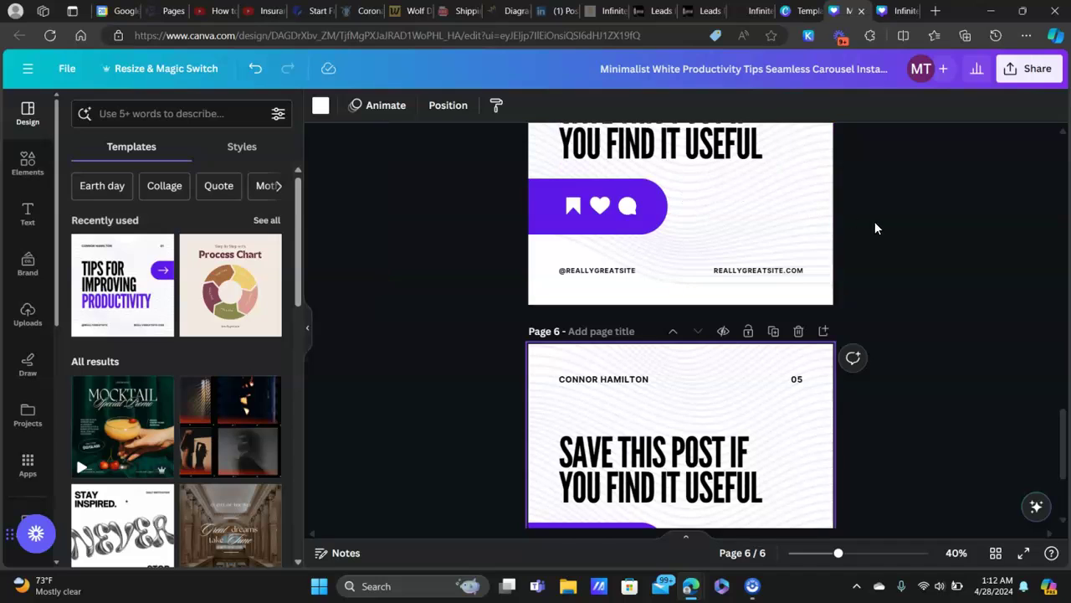
scroll(849, 220, "up", 3)
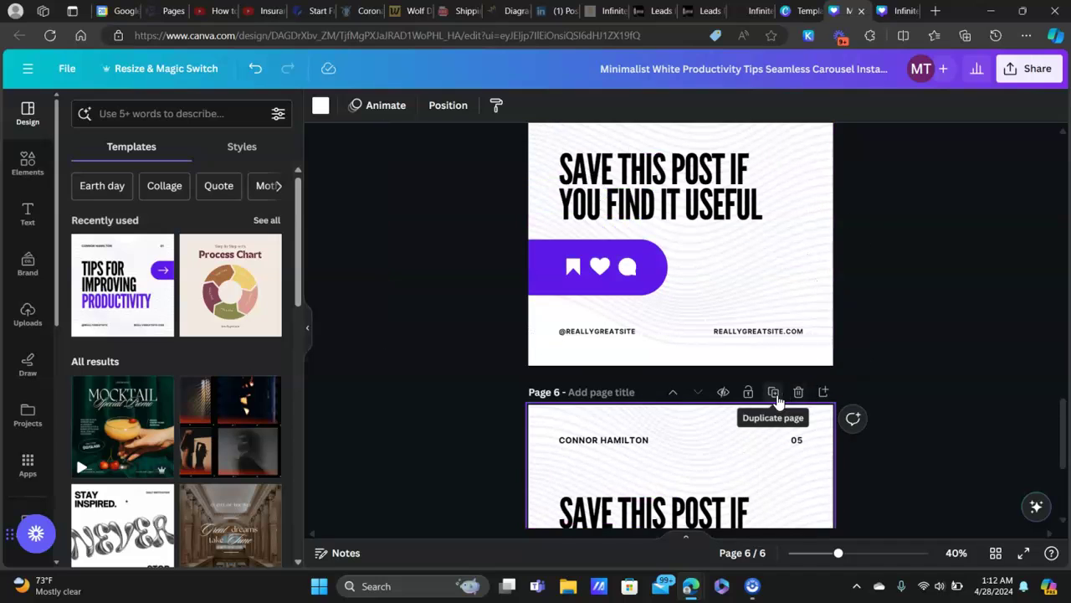
scroll(971, 302, "up", 2)
scroll(971, 309, "up", 5)
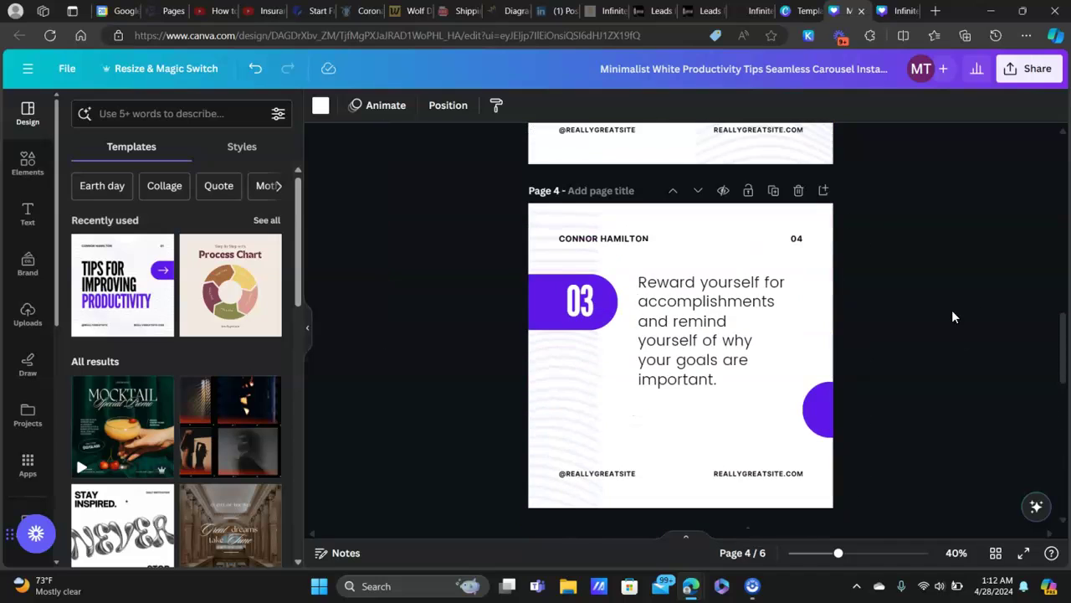
left_click(701, 357)
left_click(701, 357)
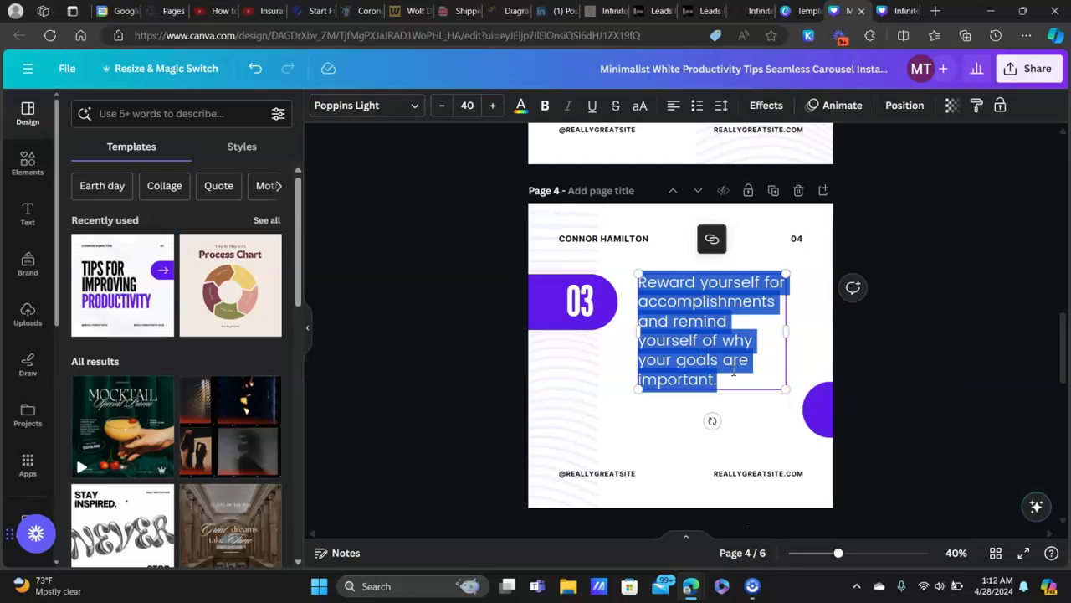
left_click_drag(733, 378, 640, 344)
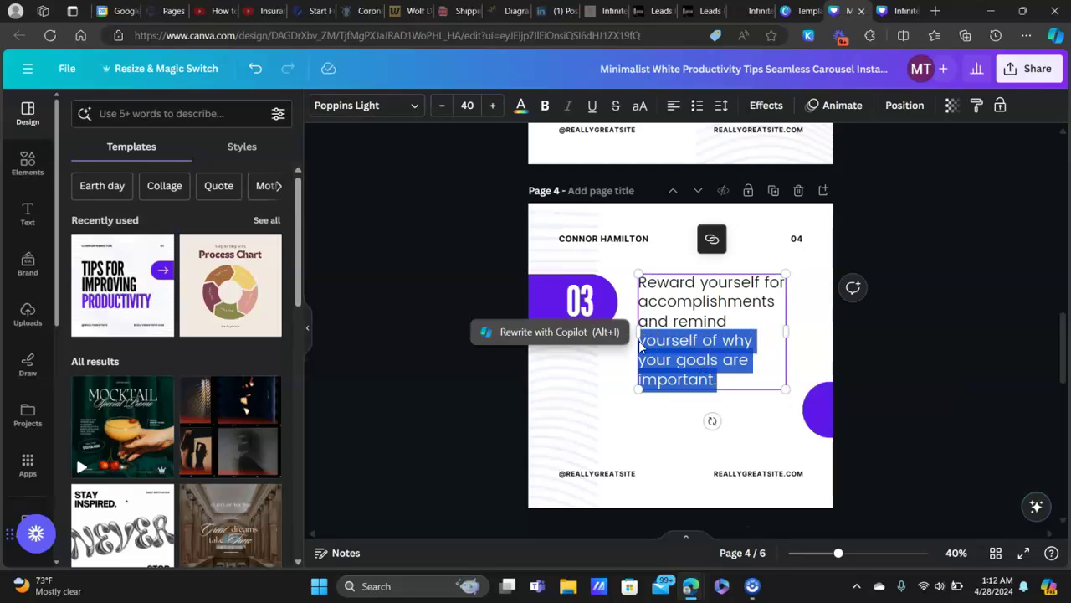
left_click(712, 240)
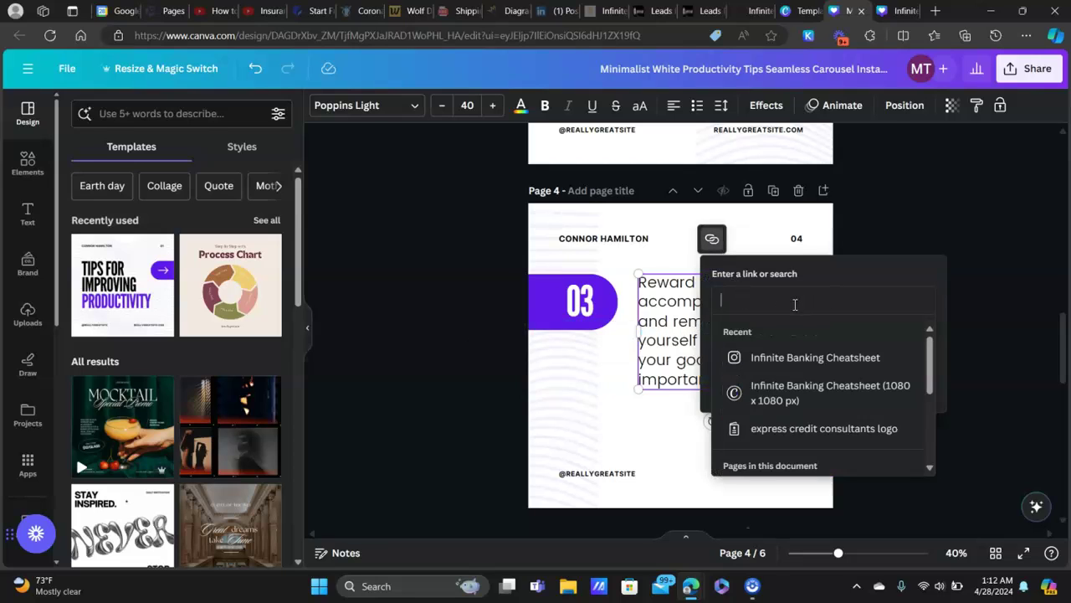
type("www.google.com")
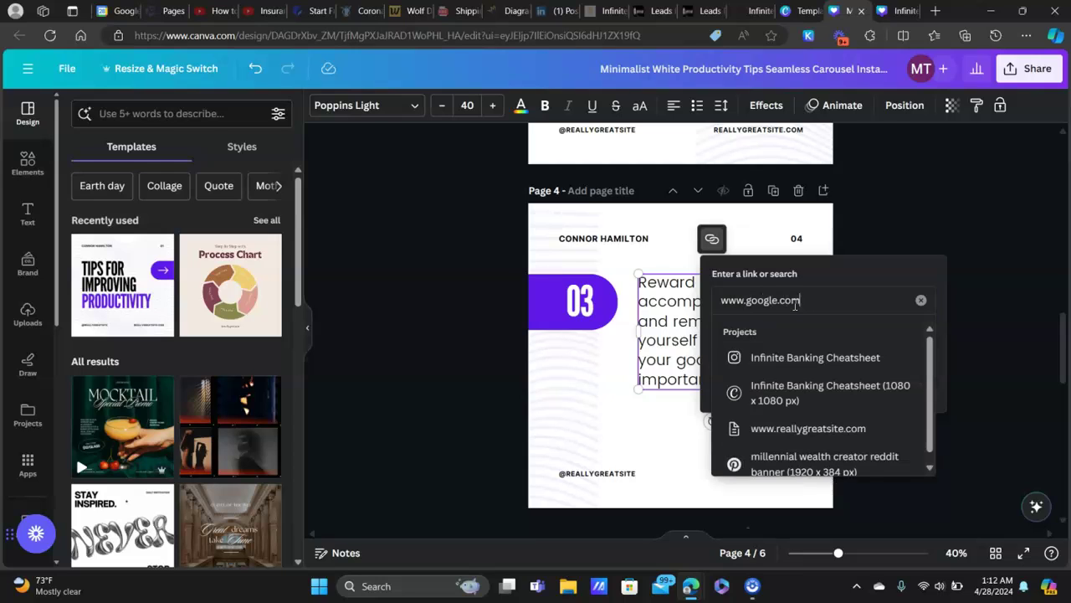
key("Return")
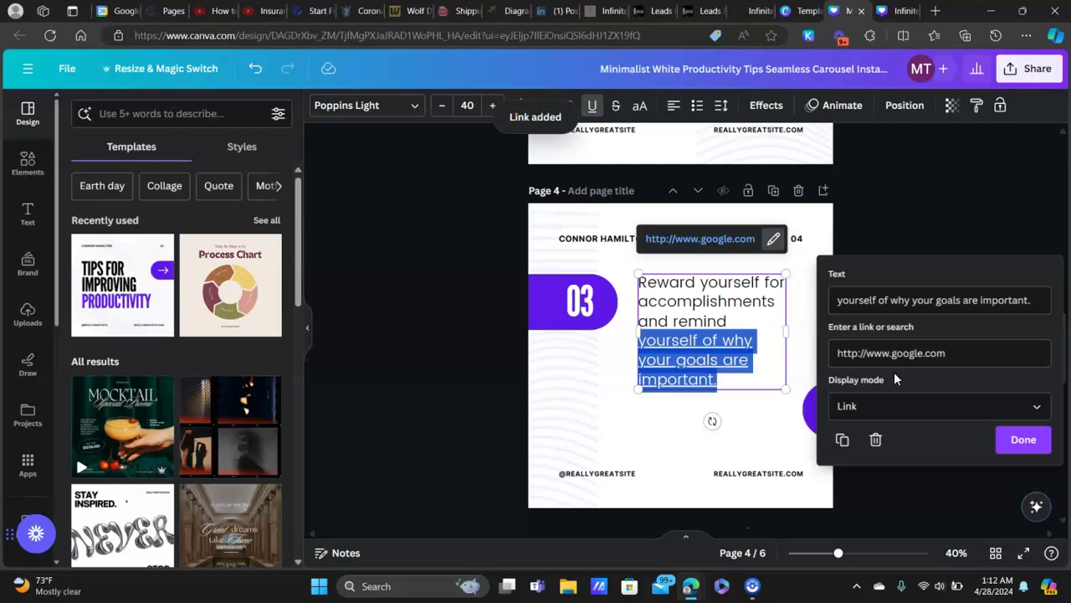
left_click(1000, 407)
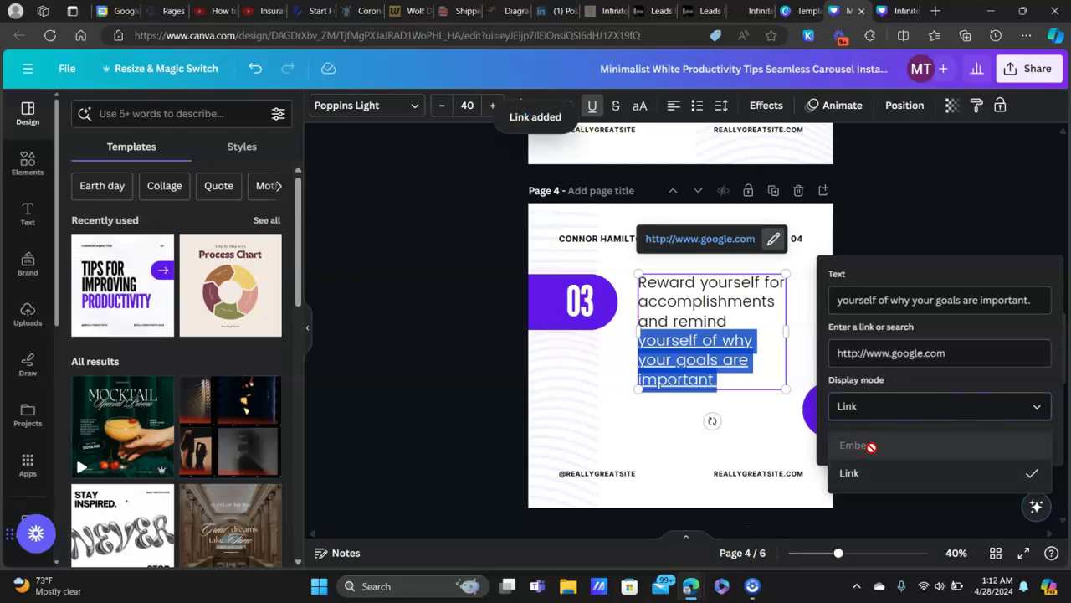
left_click(964, 404)
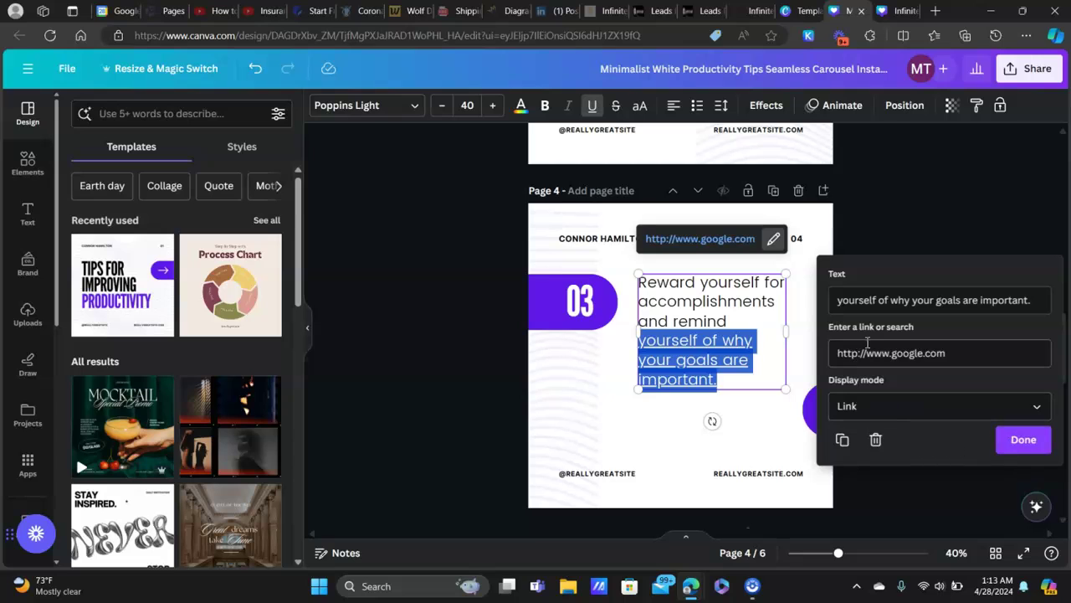
left_click(937, 237)
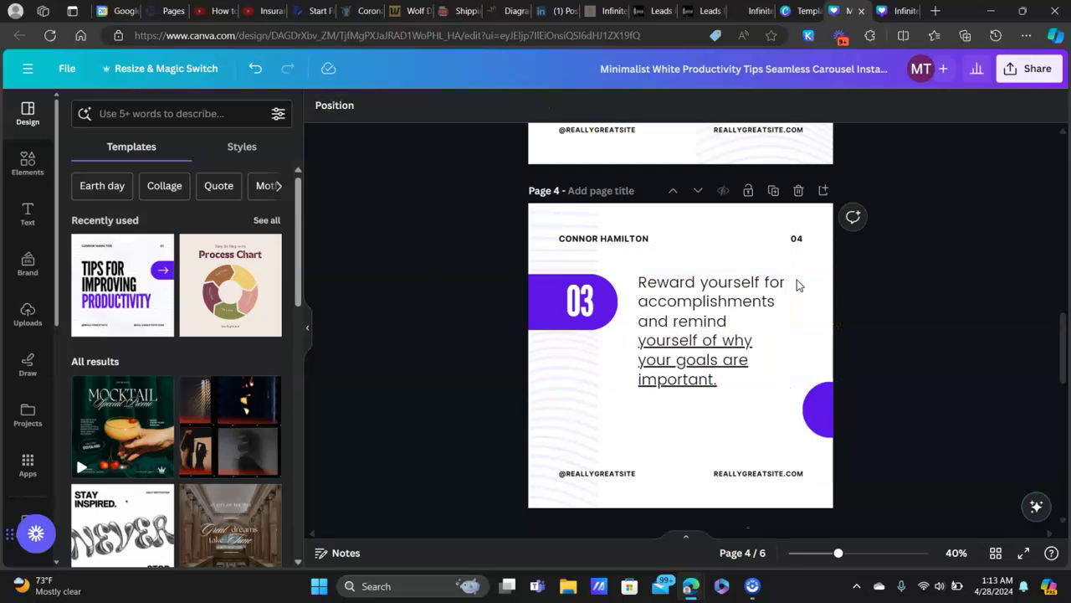
Delete the comment, heart and bookmark icons from page 6's purple bar
scroll(715, 368, "down", 8)
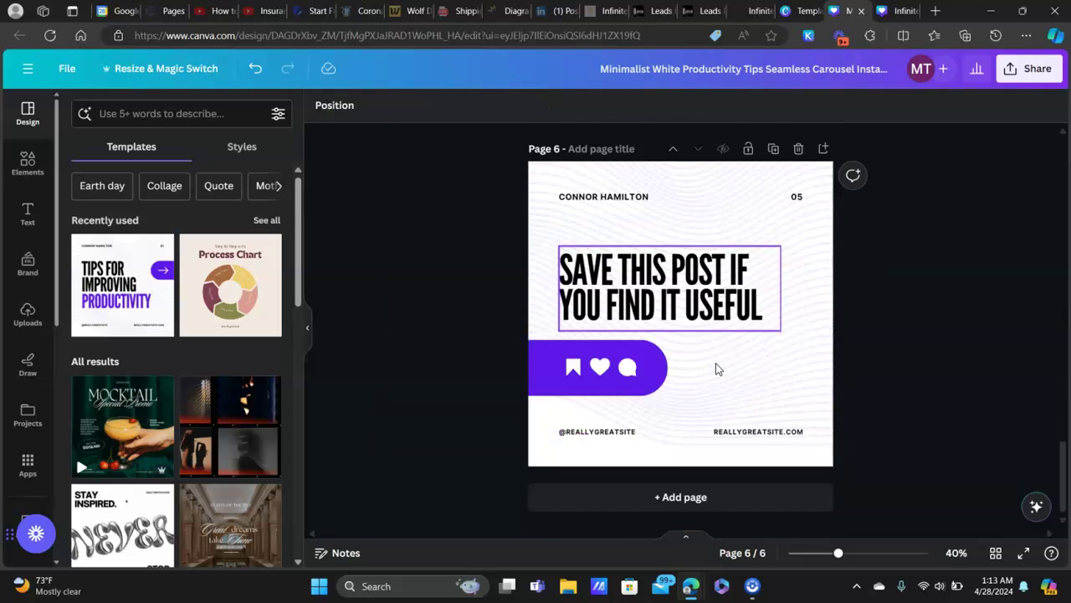
left_click(627, 373)
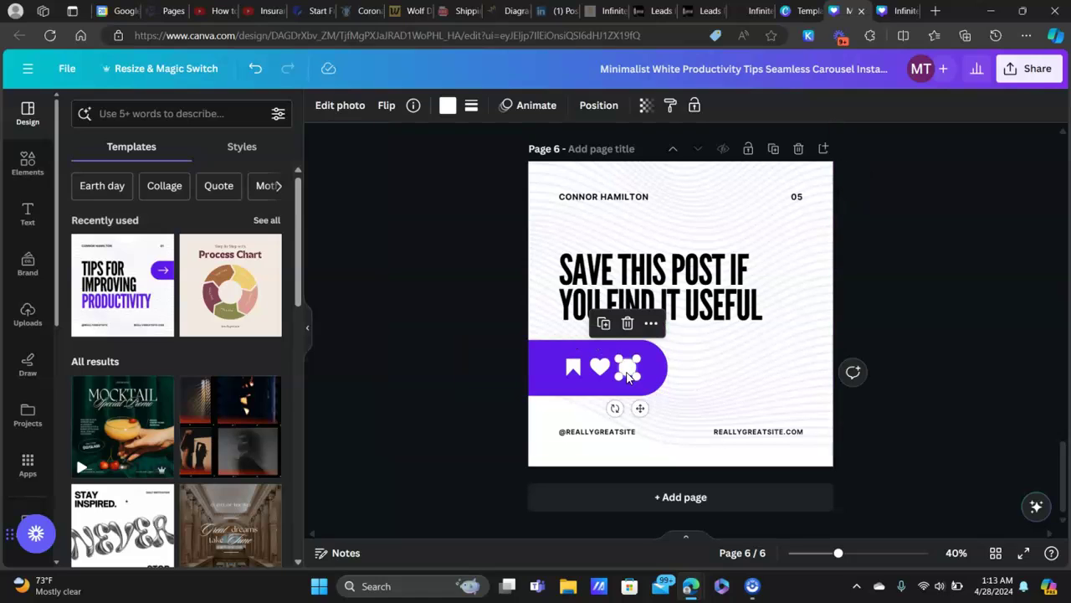
left_click(627, 321)
left_click(603, 381)
left_click(600, 320)
left_click(573, 367)
left_click(574, 320)
Move the purple bar fully onto the page and shrink it into a short pill
left_click_drag(595, 350, 682, 355)
left_click_drag(753, 339, 684, 363)
left_click_drag(617, 382, 627, 378)
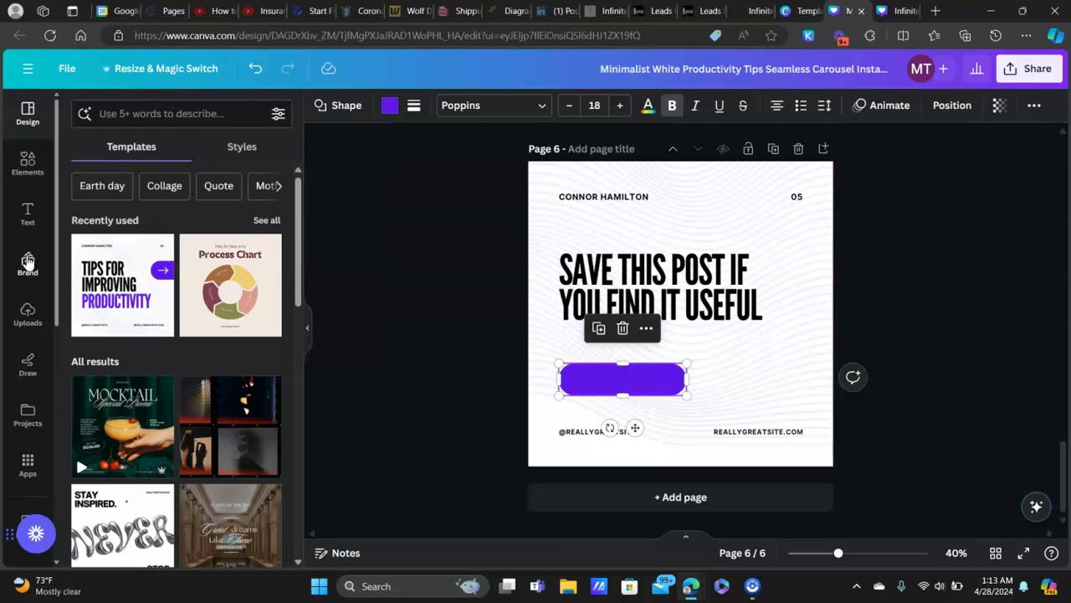
Duplicate page 6's name text box and drag the copy onto the purple pill
left_click(611, 203)
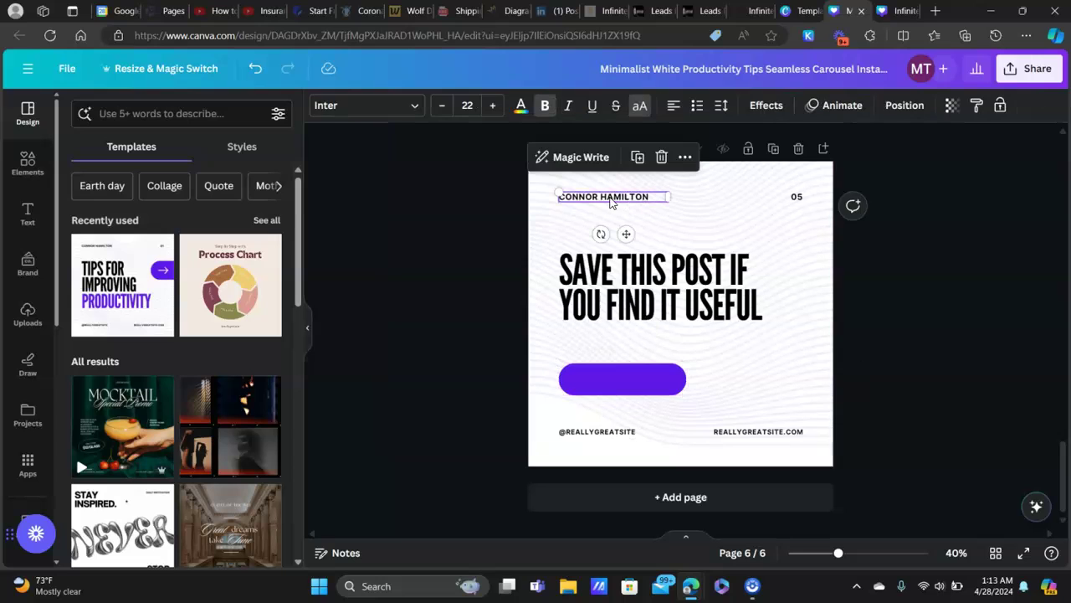
left_click(38, 220)
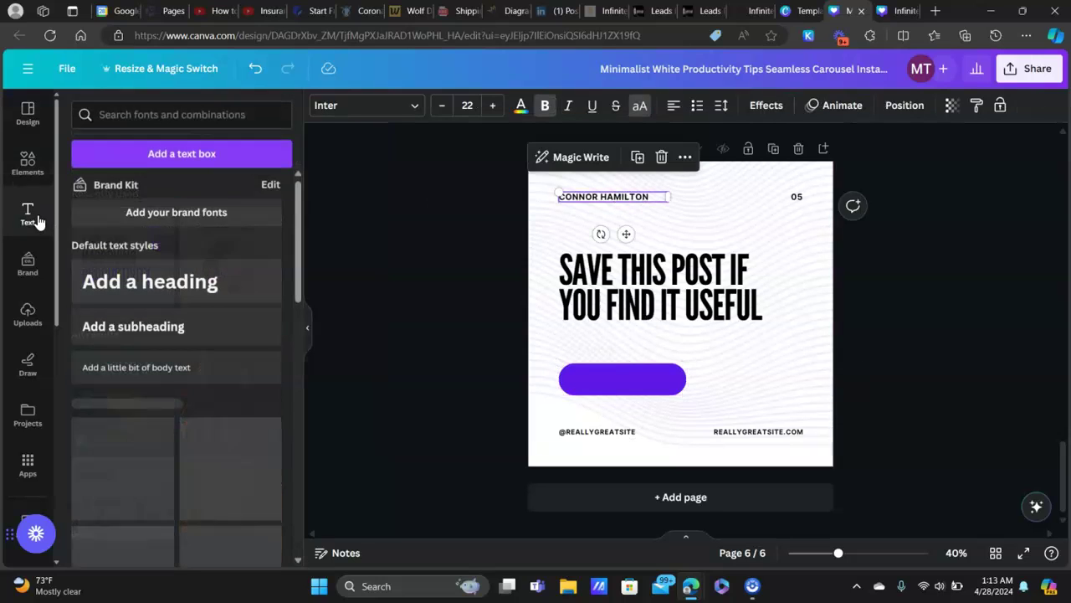
left_click(629, 202)
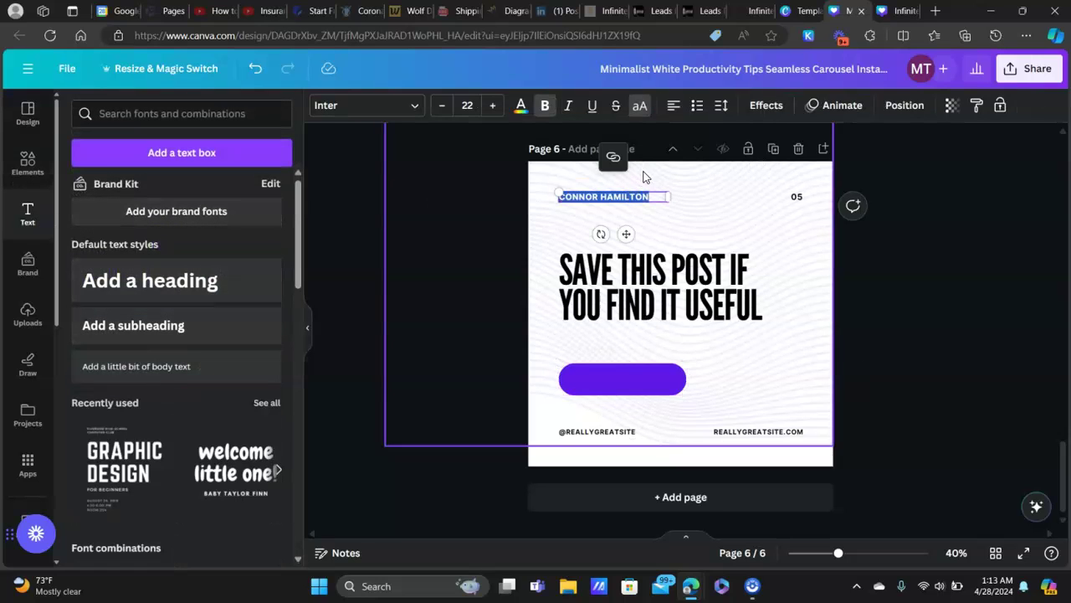
left_click(452, 132)
key("ctrl+z")
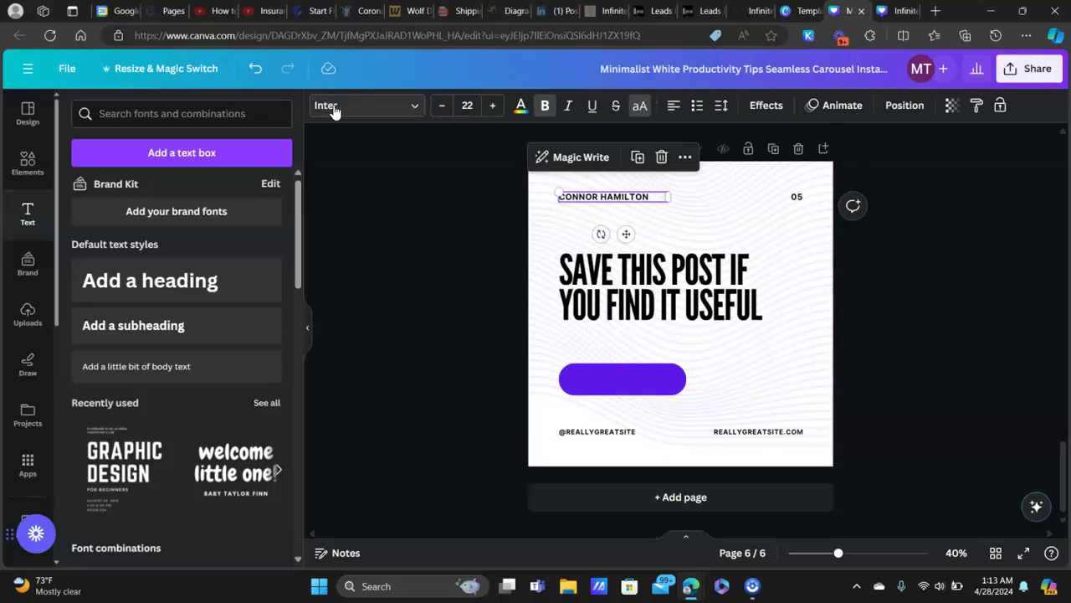
left_click(411, 114)
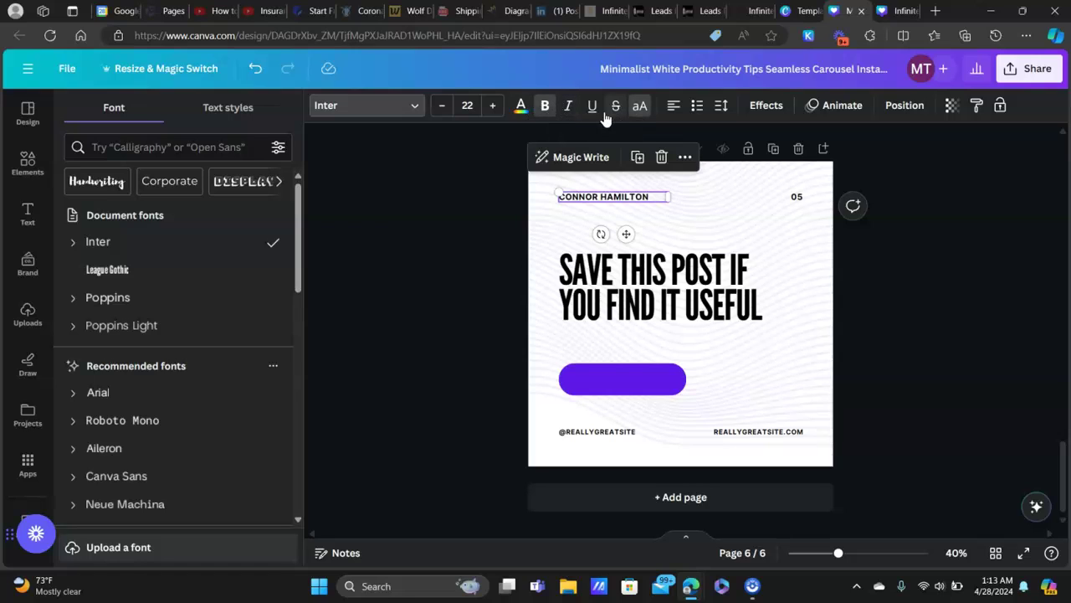
double_click(636, 197)
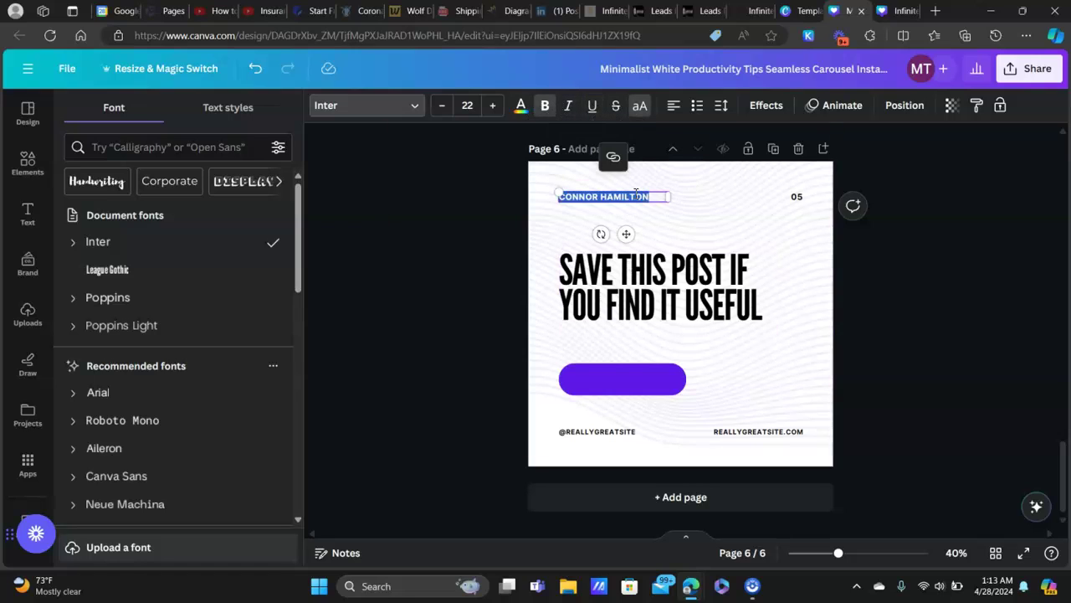
left_click(682, 205)
left_click(654, 213)
left_click_drag(653, 214, 657, 376)
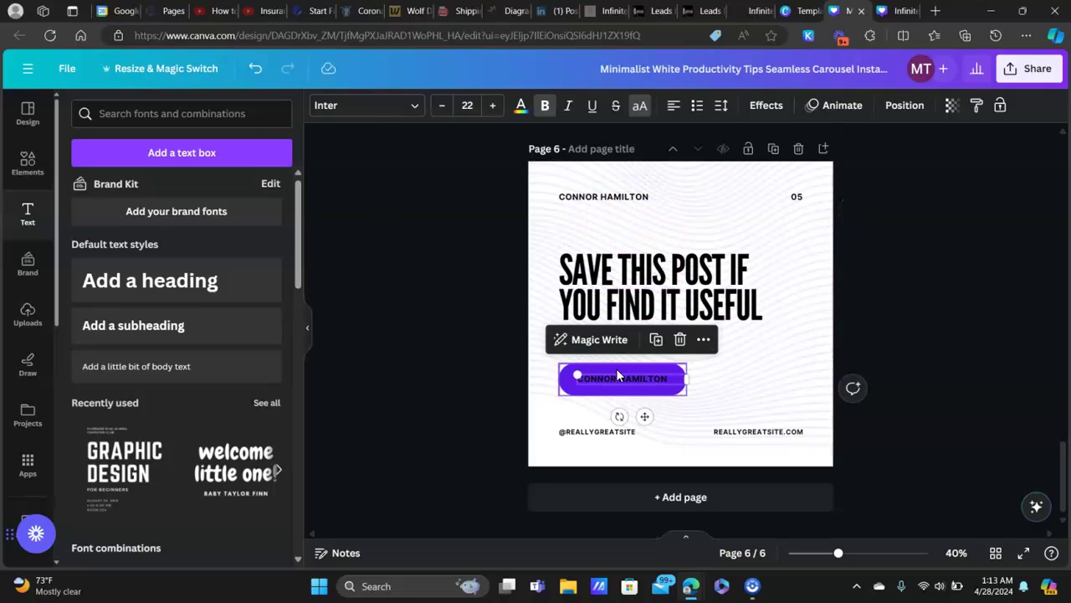
Make the pill's text white and change it to 'BOOK A CALL'
left_click(520, 106)
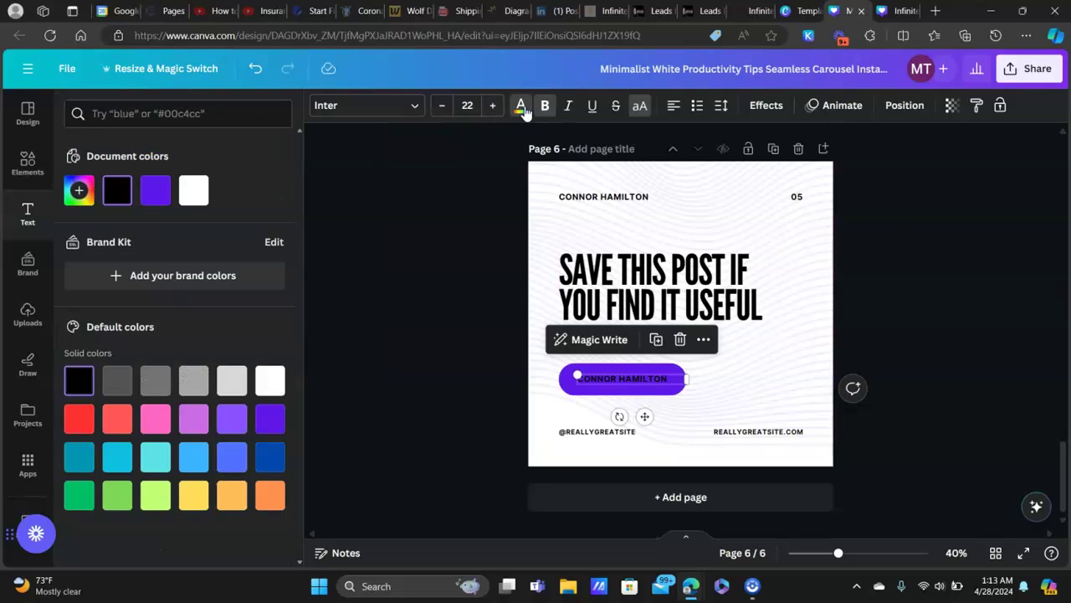
left_click(193, 190)
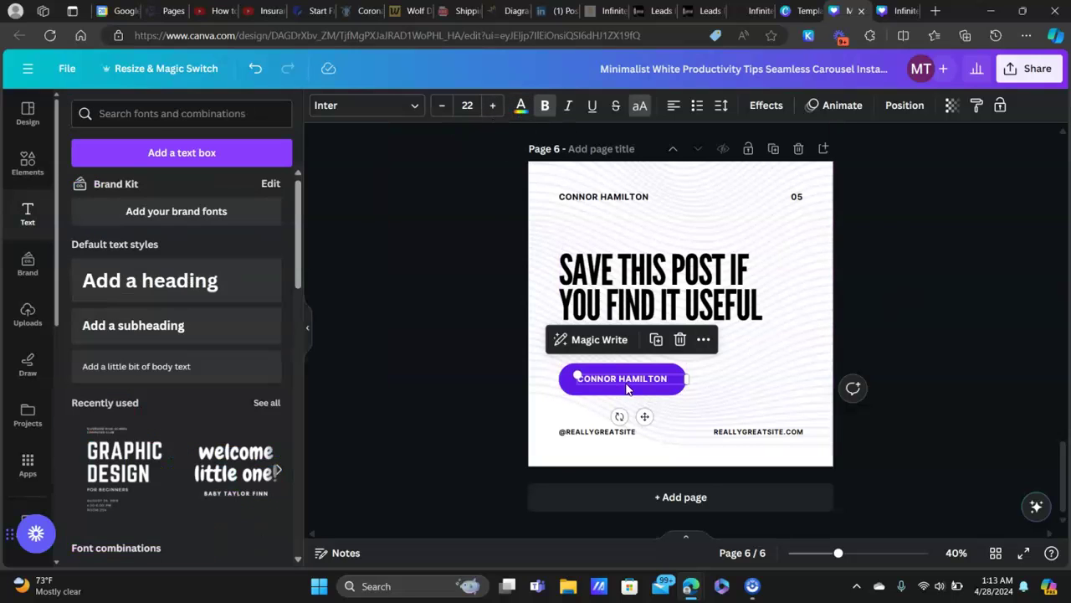
left_click(633, 378)
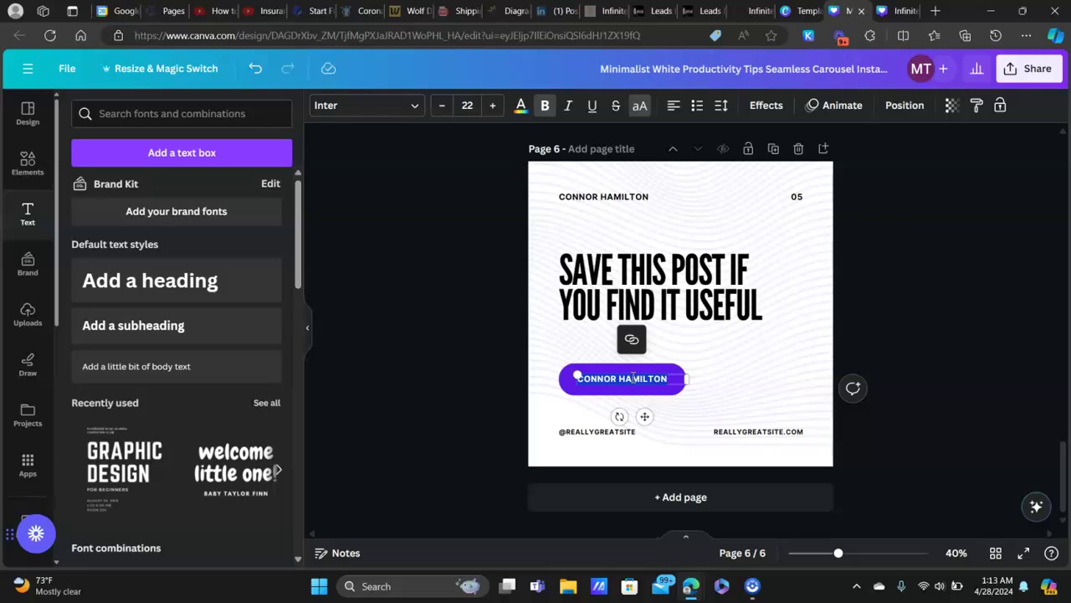
type("Boo")
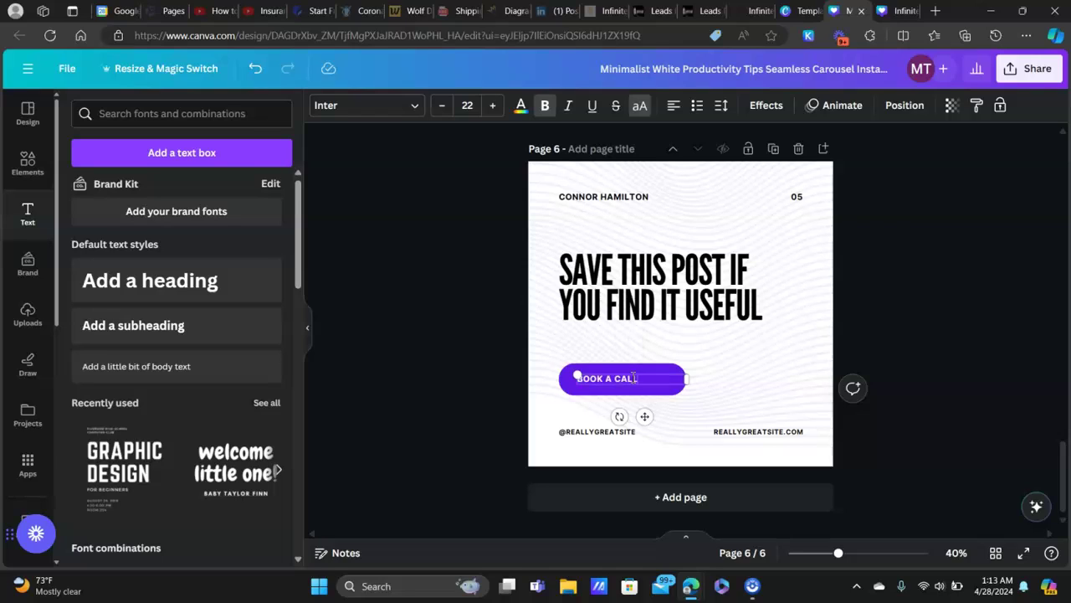
left_click(760, 351)
left_click_drag(623, 384, 618, 378)
Narrow the purple button shape to fit the 'BOOK A CALL' label and check its link entry
left_click(685, 377)
left_click_drag(690, 379, 657, 379)
double_click(636, 380)
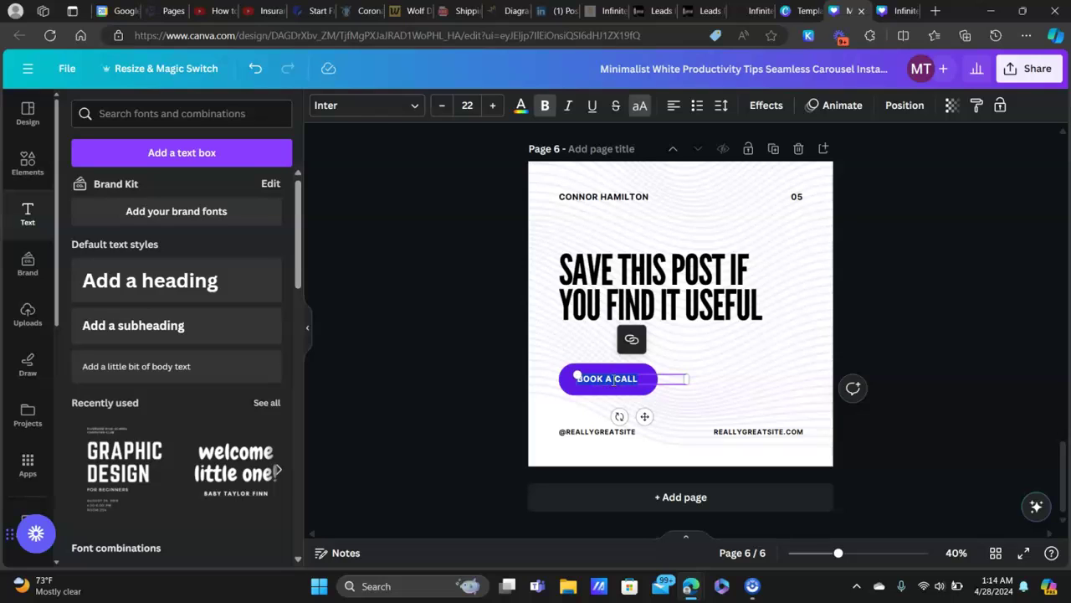
left_click(631, 339)
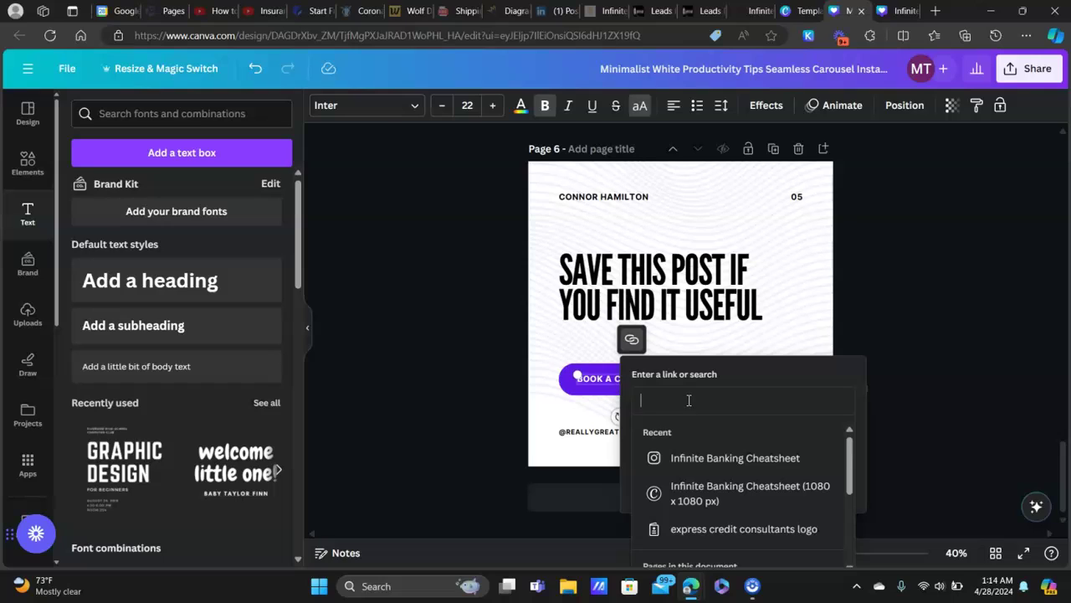
left_click(890, 304)
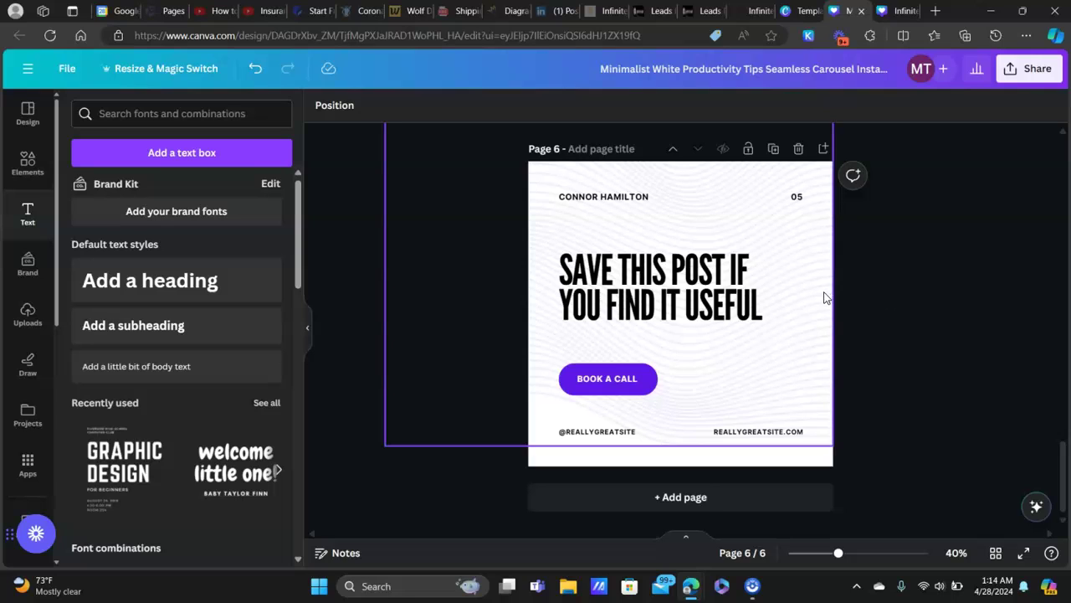
Check the available file types in Canva's Share > Download settings
left_click(1037, 73)
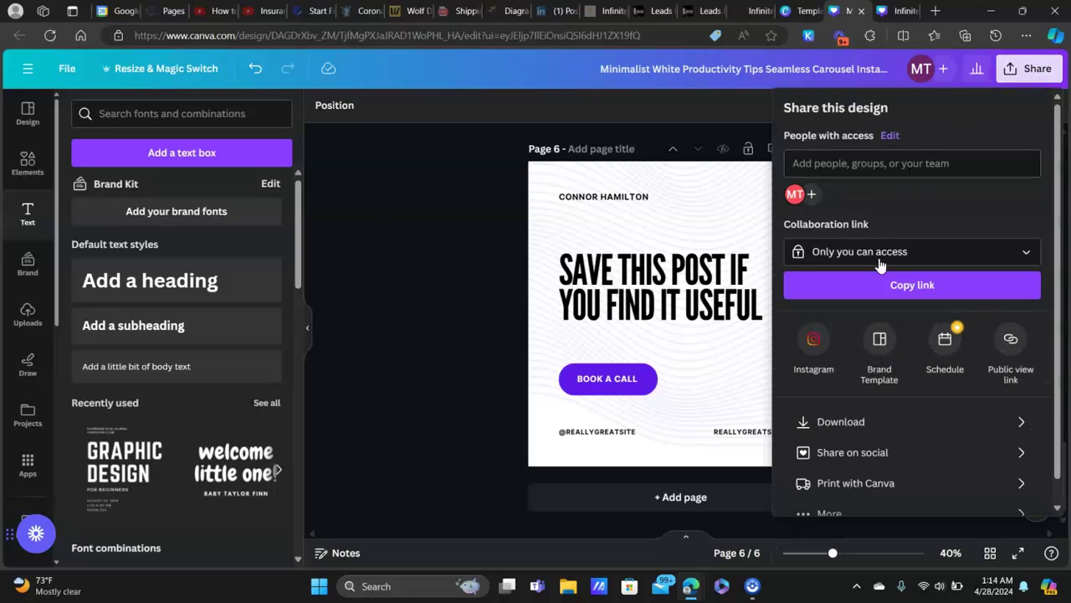
left_click(863, 428)
left_click(974, 167)
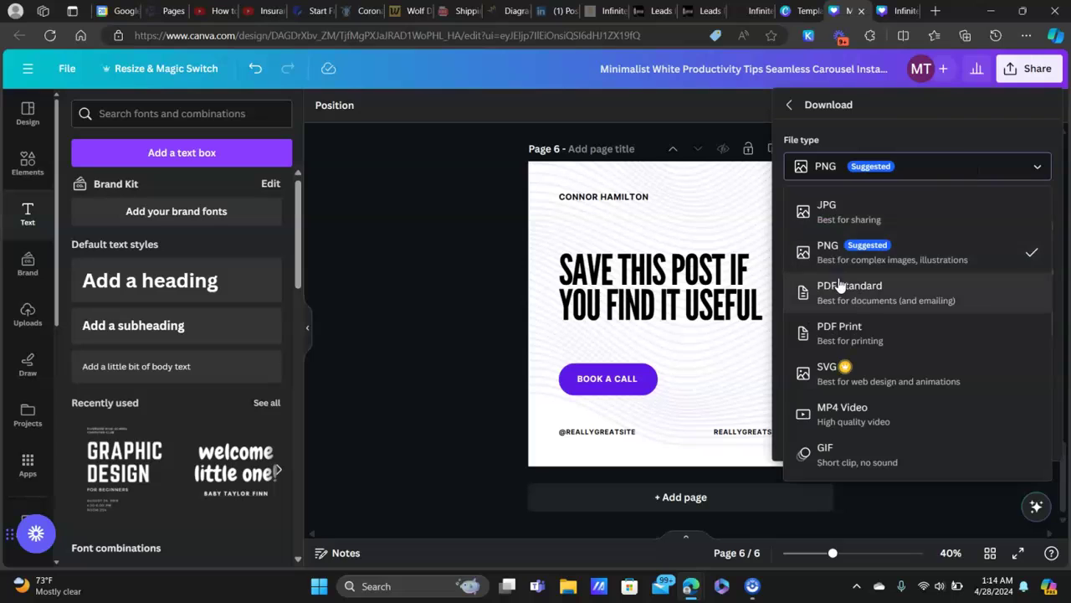
left_click(366, 223)
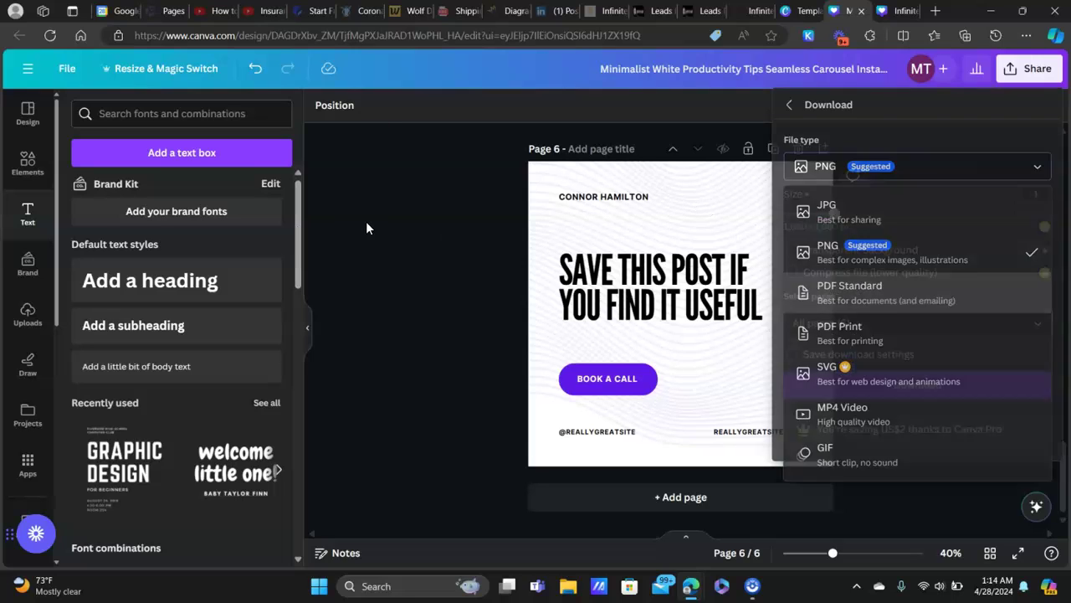
Open the Infinite Banking Cheatsheet PDF from the Downloads folder for review
left_click(566, 587)
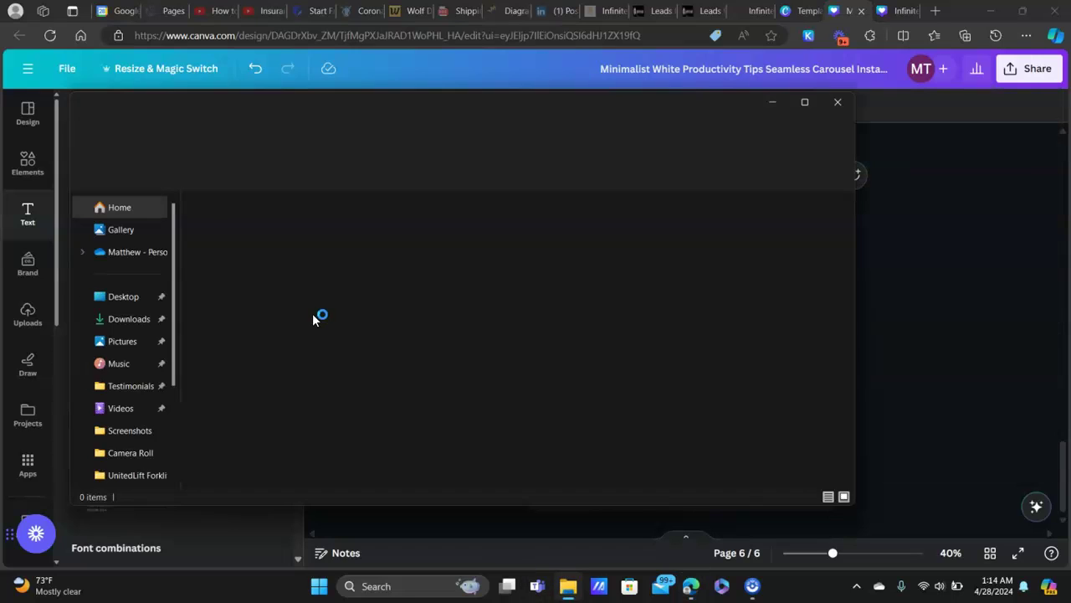
double_click(476, 244)
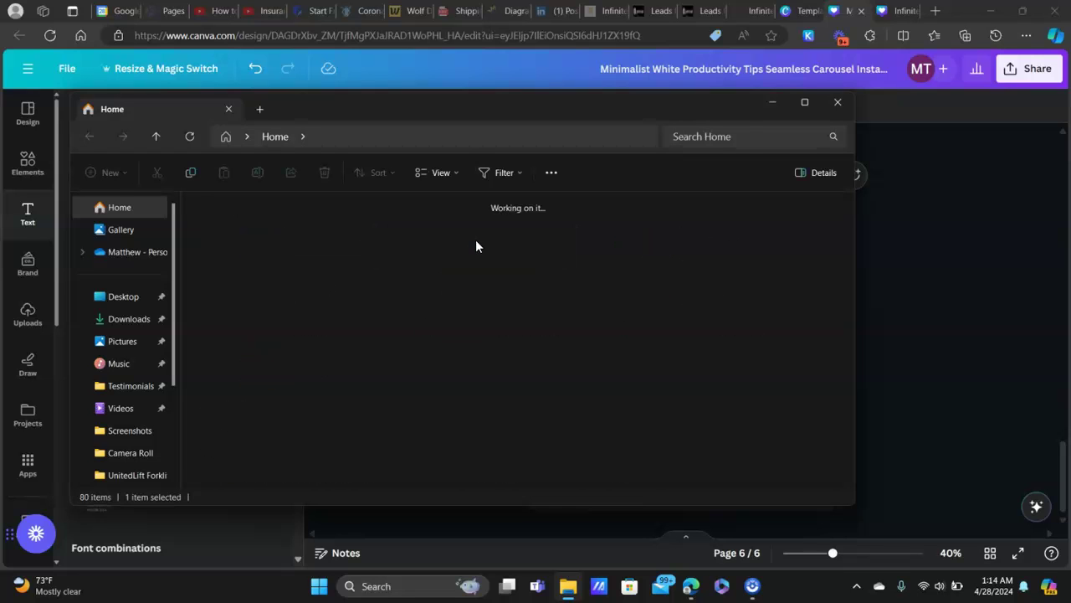
double_click(649, 436)
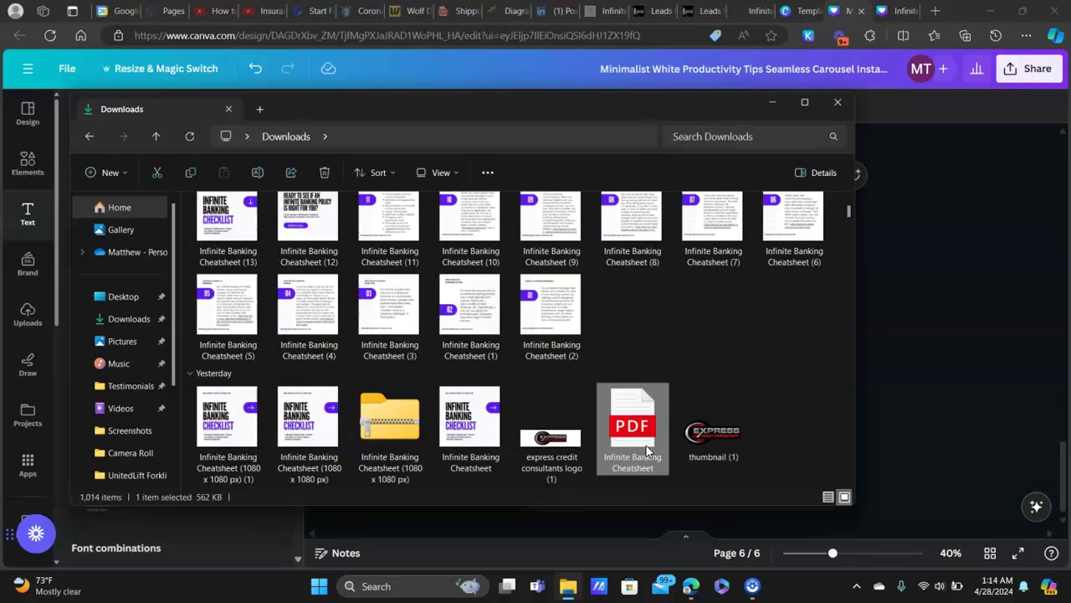
scroll(583, 196, "up", 15)
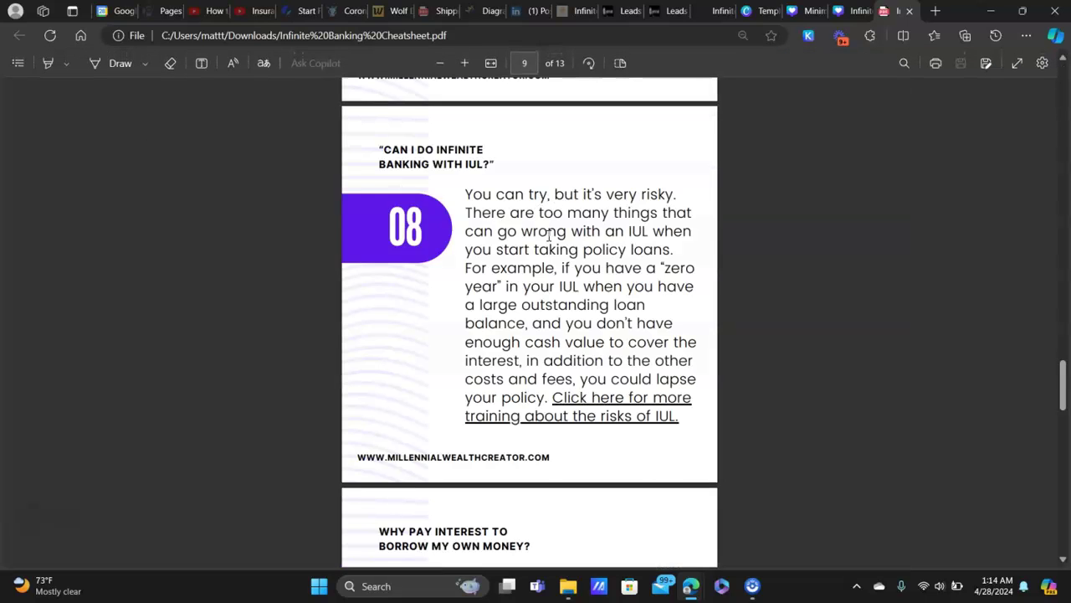
Follow the PDF's in-depth IBC training link to its YouTube video, then go back to the cheatsheet
scroll(578, 265, "up", 2)
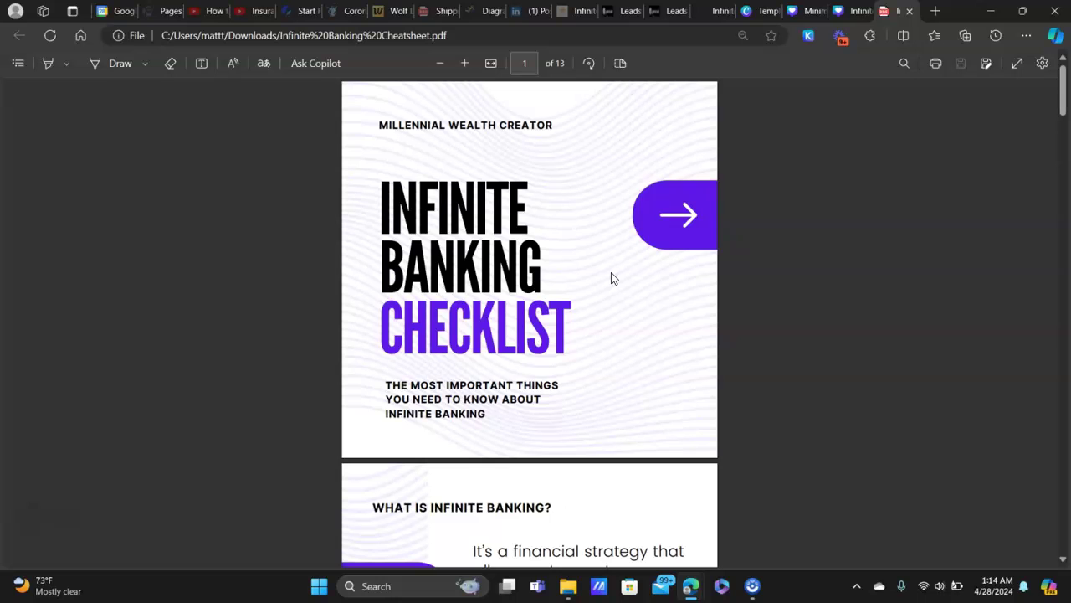
scroll(593, 305, "down", 20)
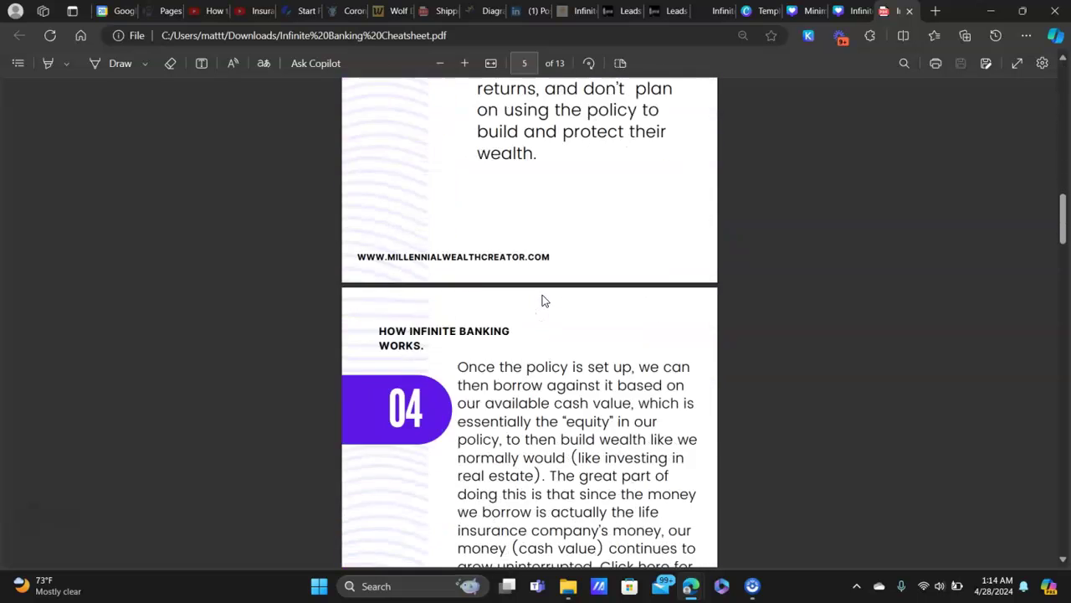
left_click(649, 180)
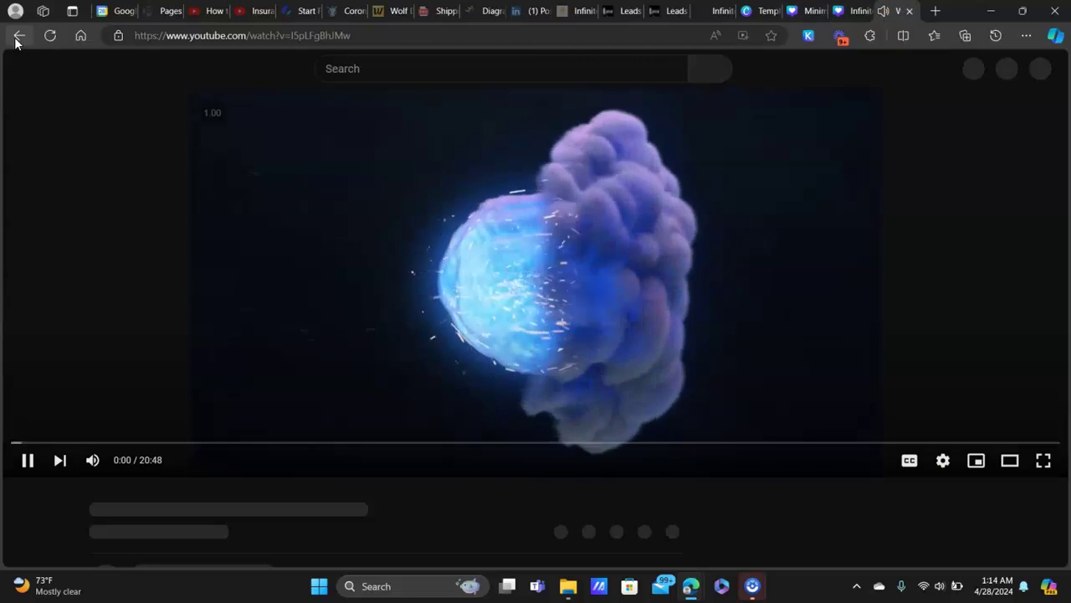
left_click(15, 37)
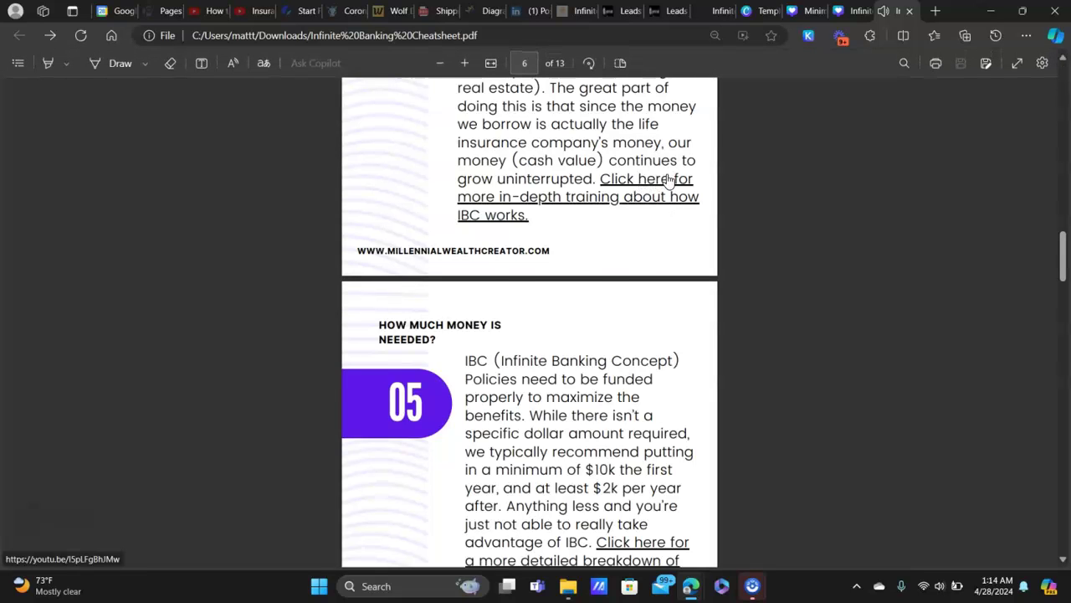
Open the training link in a new tab to confirm it, then close that tab
scroll(661, 212, "up", 1)
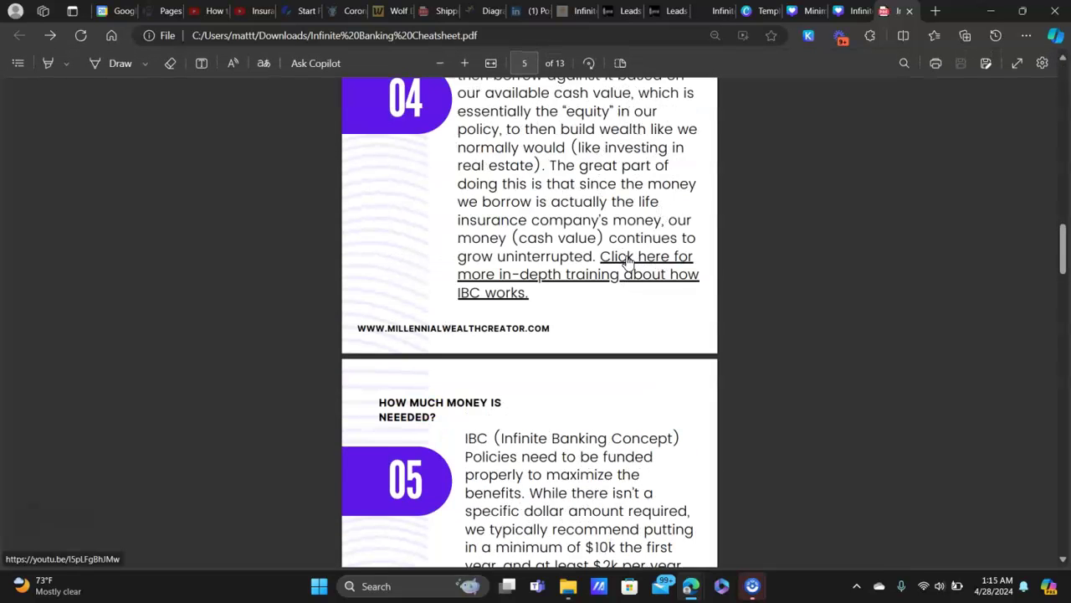
right_click(650, 259)
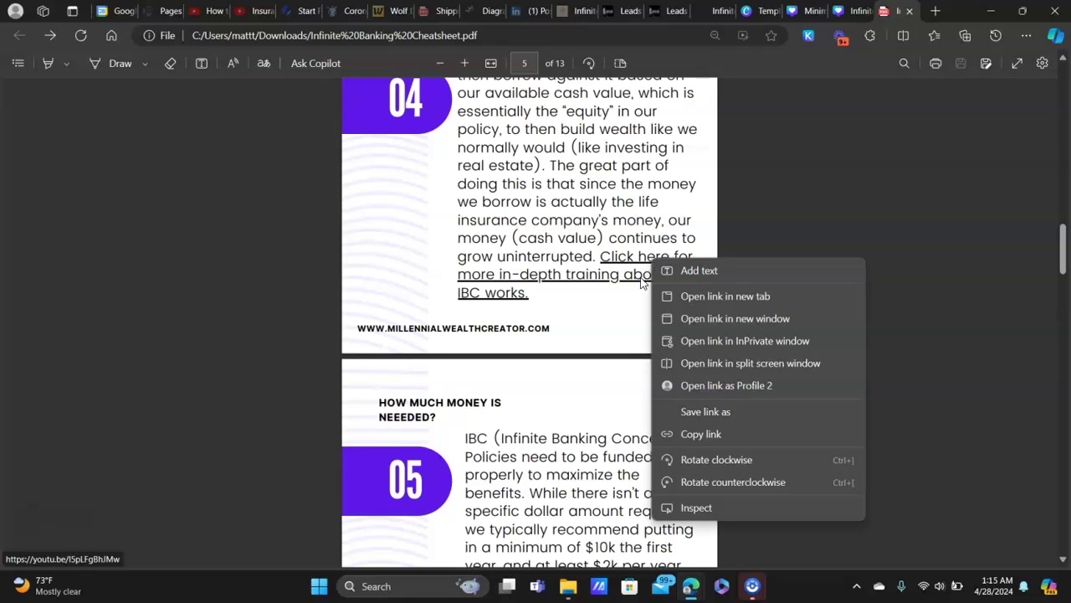
left_click(740, 298)
left_click(916, 14)
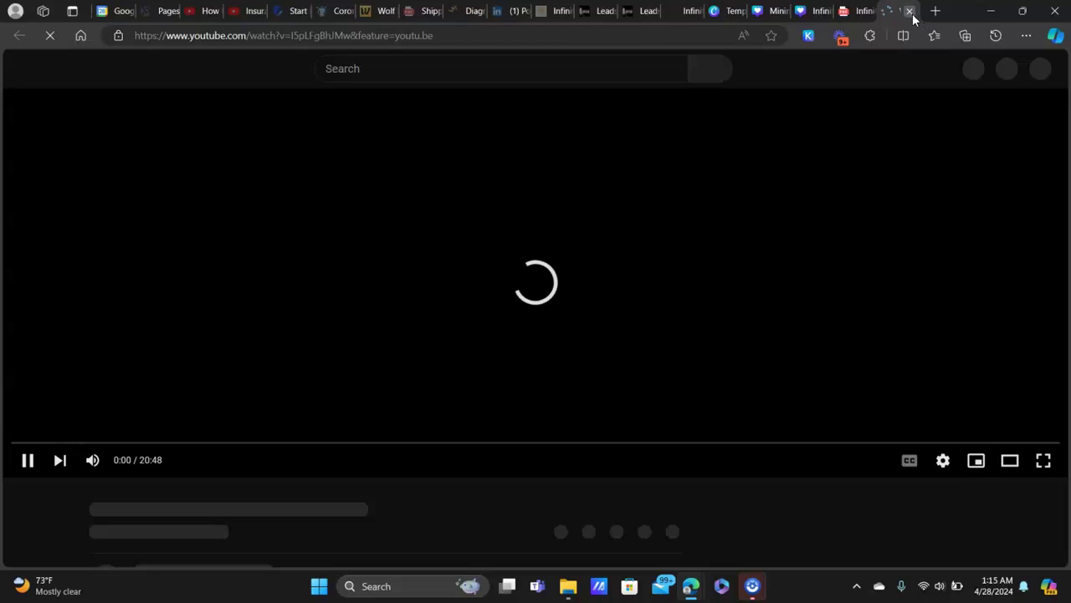
left_click(910, 11)
Scroll through the cheatsheet to page 13 and switch to the GoHighLevel custom values tab
scroll(578, 241, "down", 18)
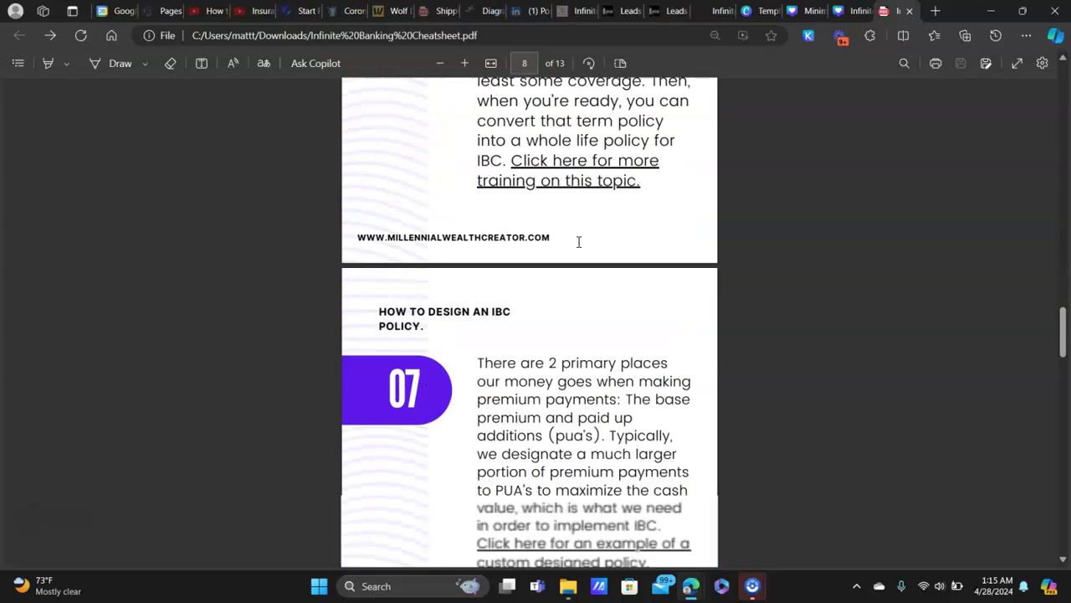
scroll(579, 247, "down", 18)
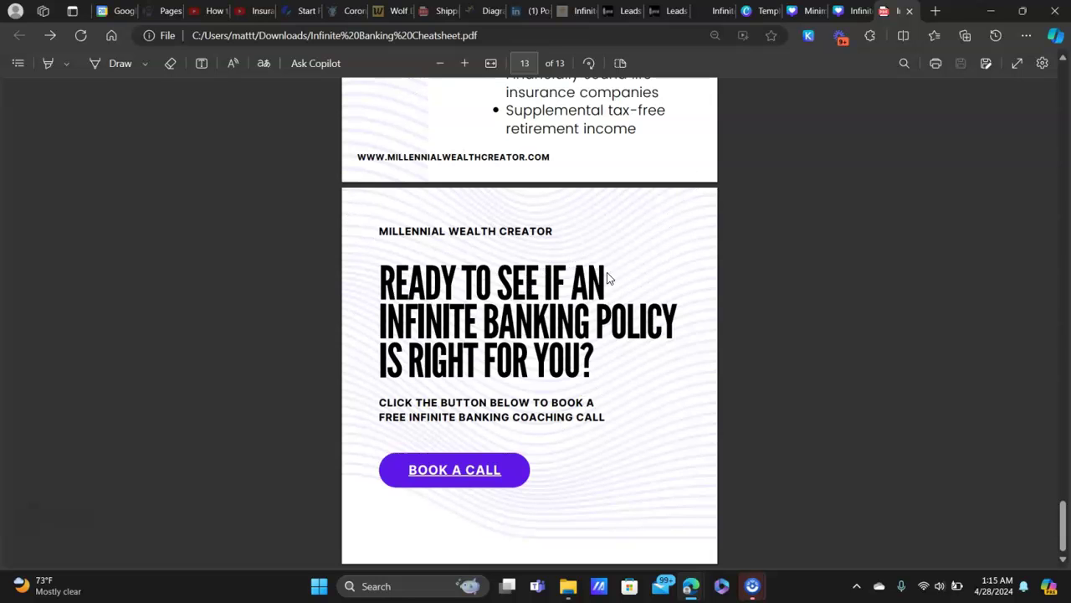
scroll(848, 192, "up", 4)
left_click(645, 12)
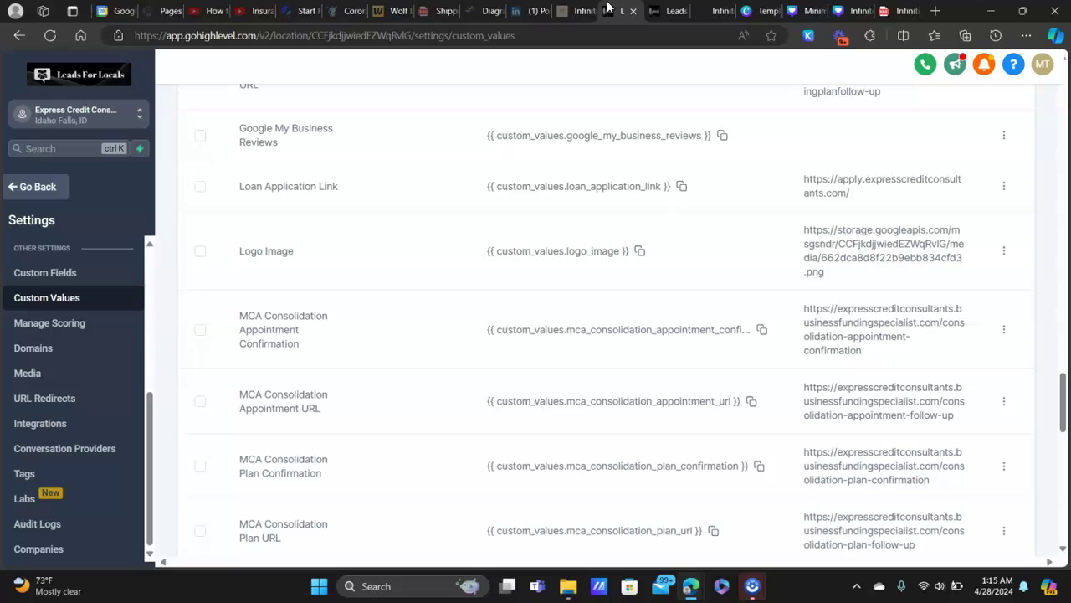
Leave the IBC Cheatsheet page builder for the Infinite Banking funnel, dismiss the calendar warning, and open Settings
left_click(715, 12)
left_click(670, 11)
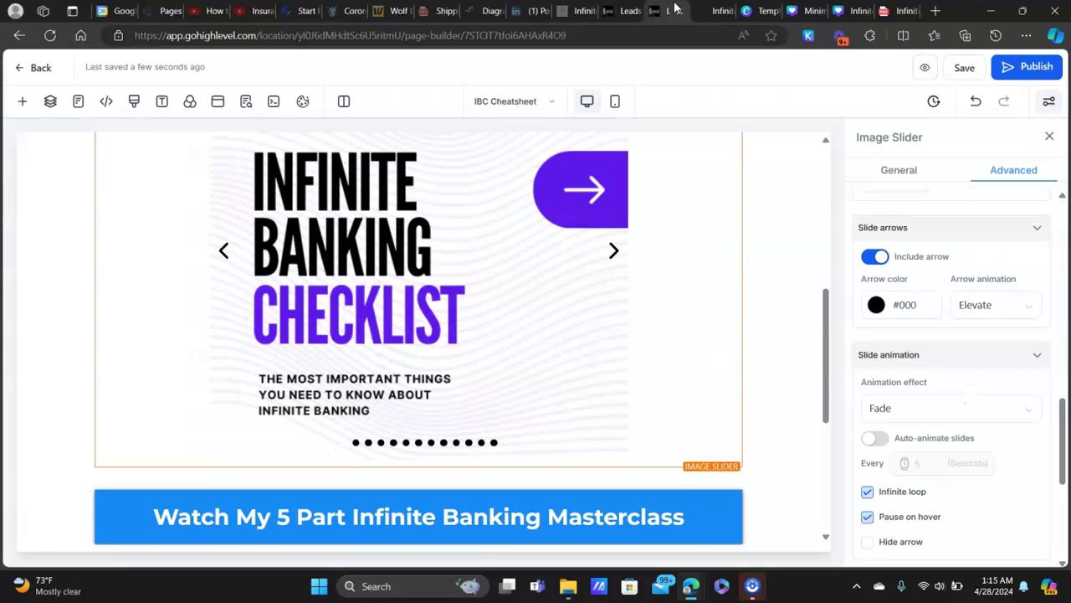
left_click(39, 72)
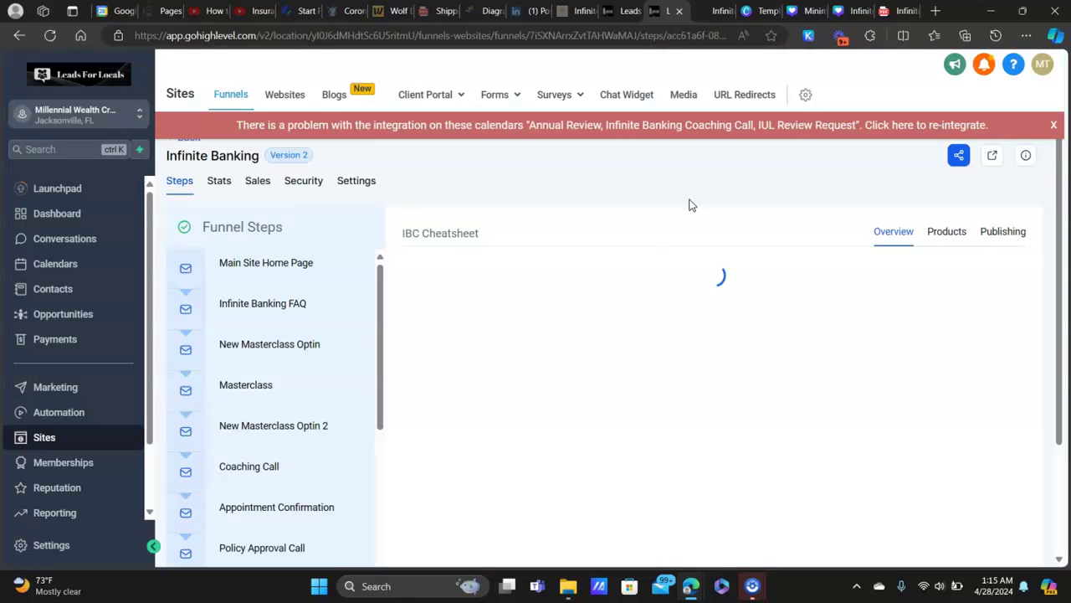
left_click(1052, 125)
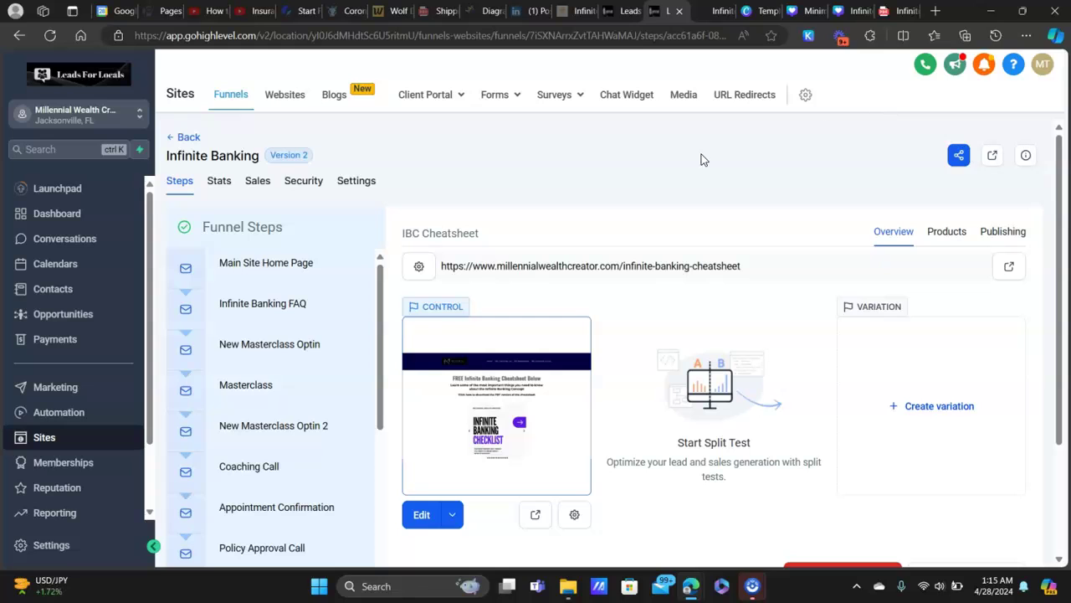
left_click(67, 541)
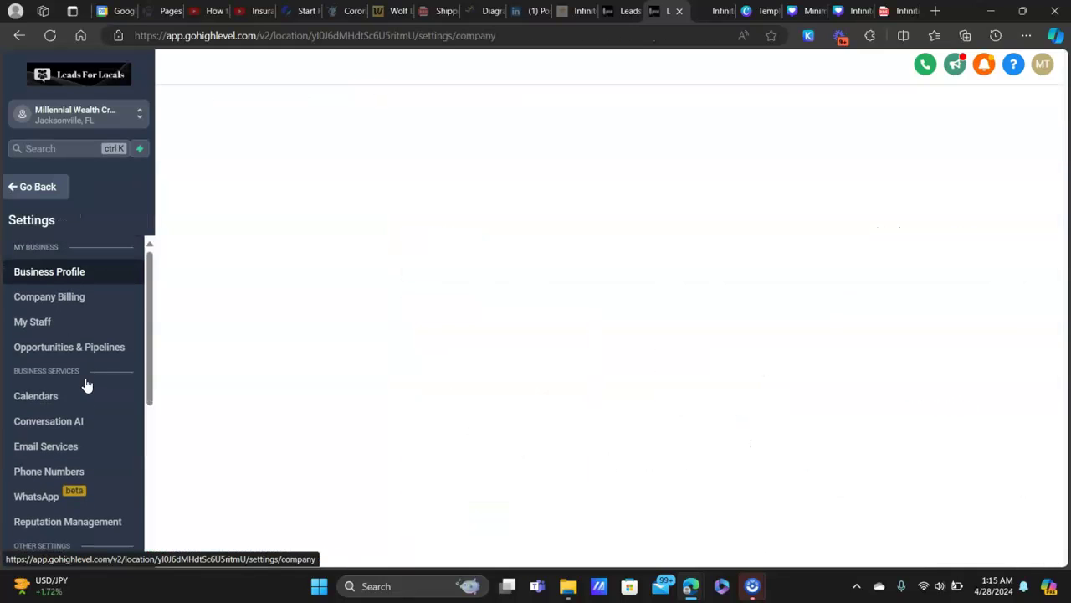
Go from Integrations to the Media settings and open the media library
scroll(53, 361, "down", 5)
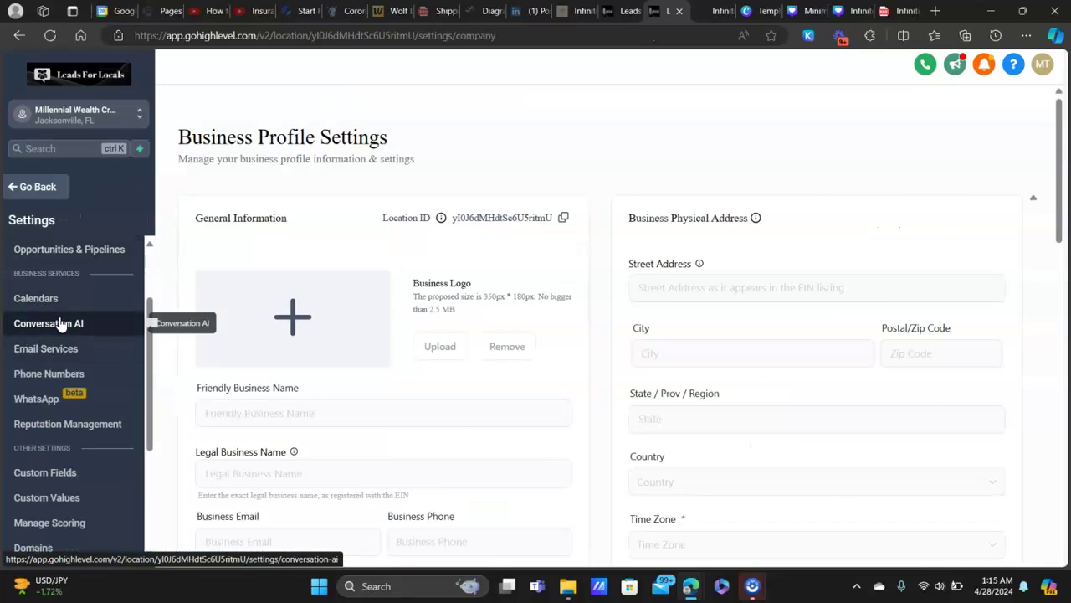
left_click(69, 427)
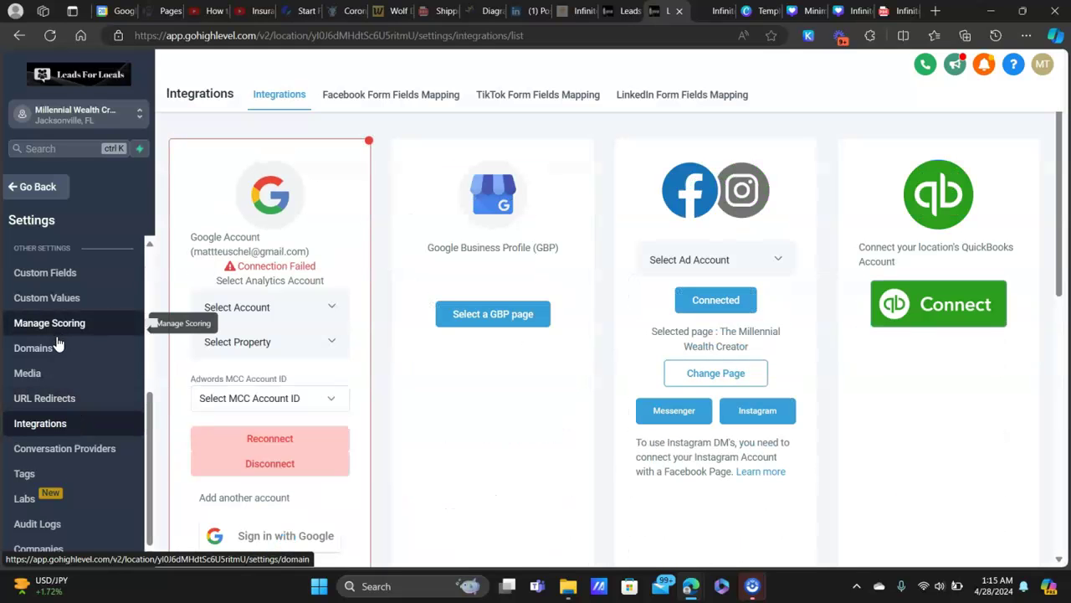
left_click(48, 373)
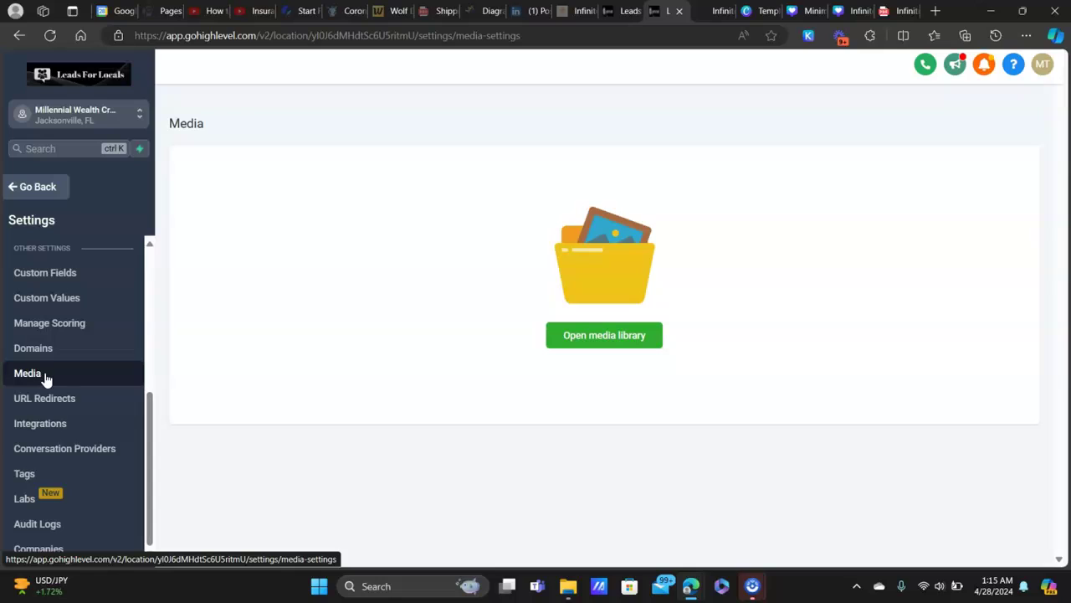
left_click(580, 343)
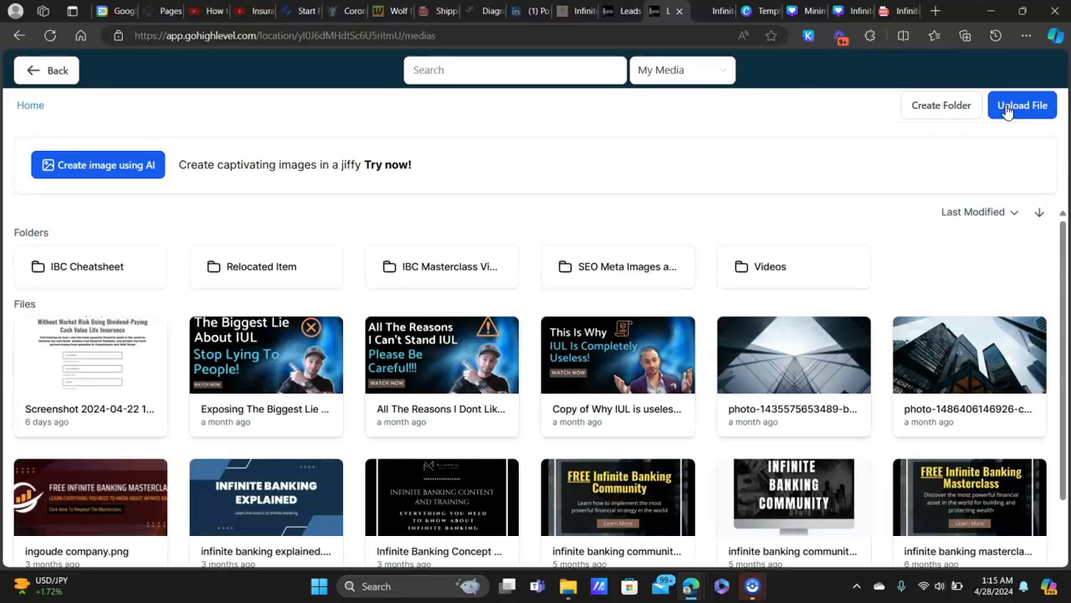
Copy the cheatsheet PDF's link from the IBC Cheatsheet folder, then switch back to the Canva tab
left_click(132, 277)
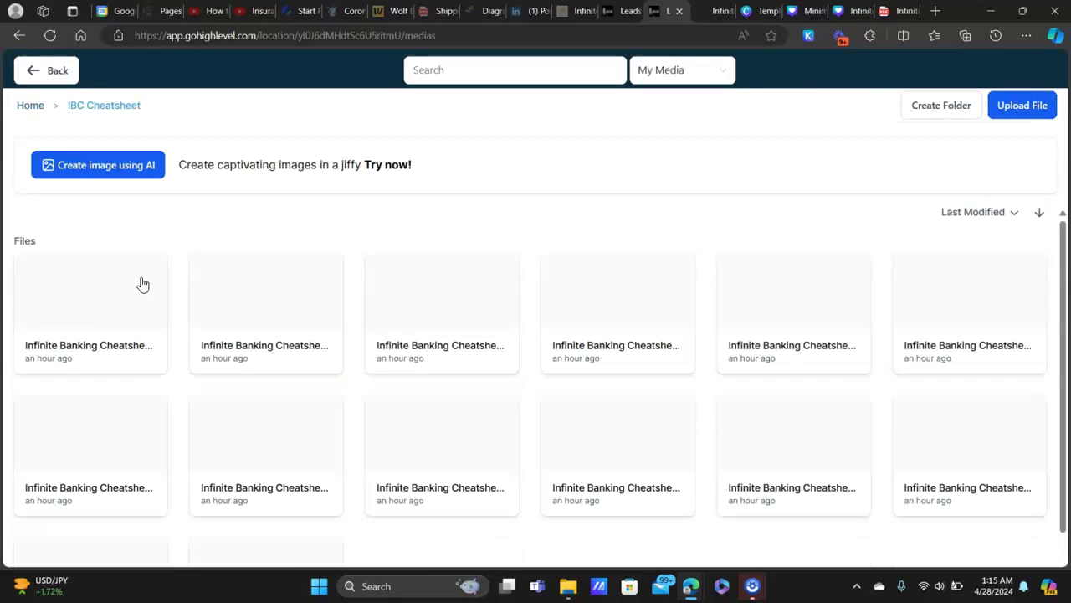
scroll(585, 280, "down", 2)
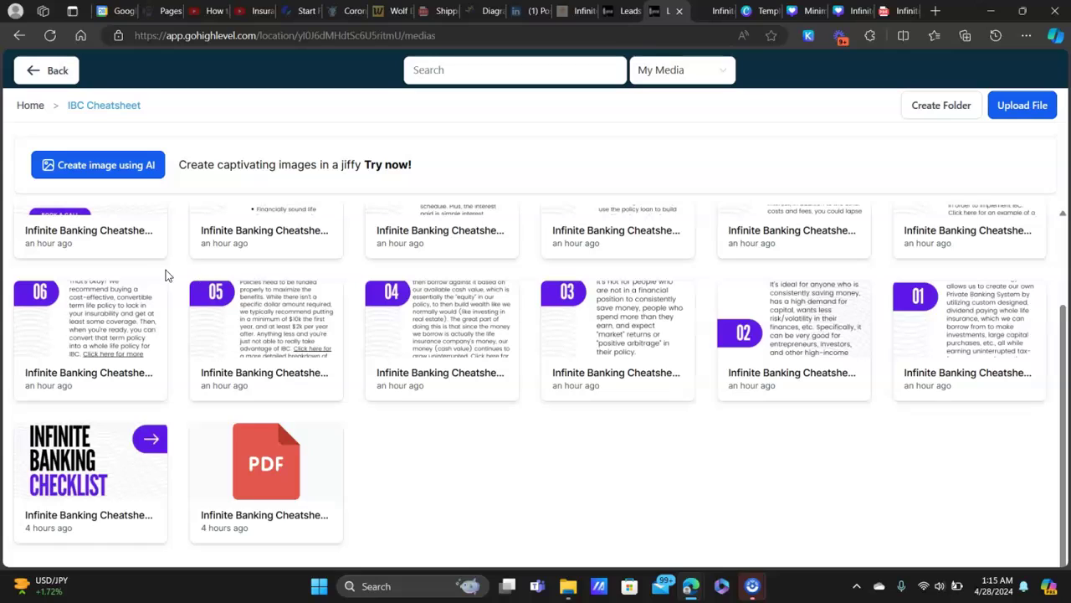
left_click(264, 473)
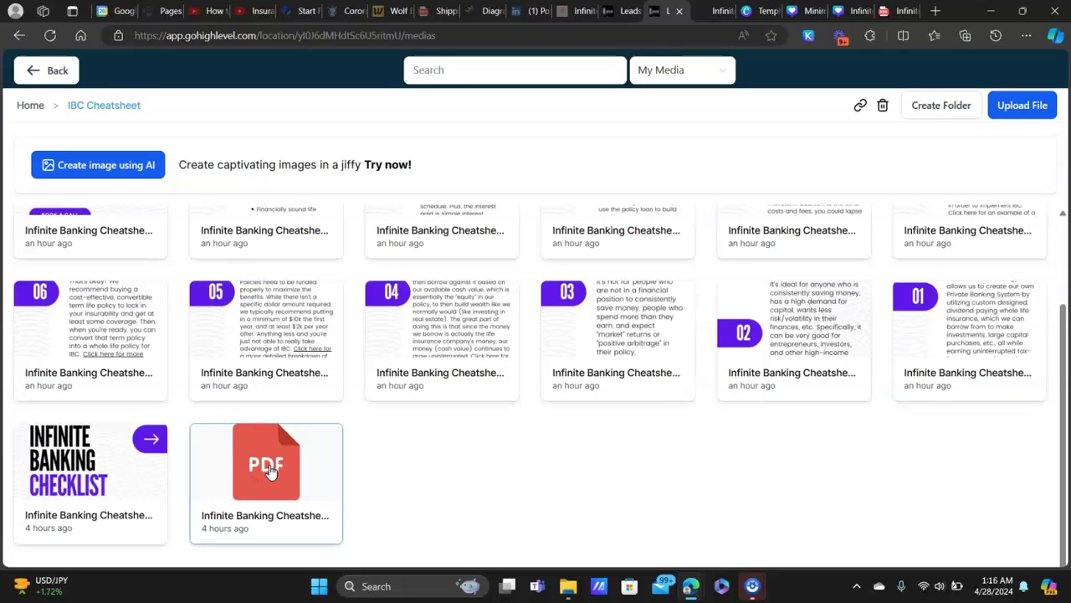
left_click(860, 109)
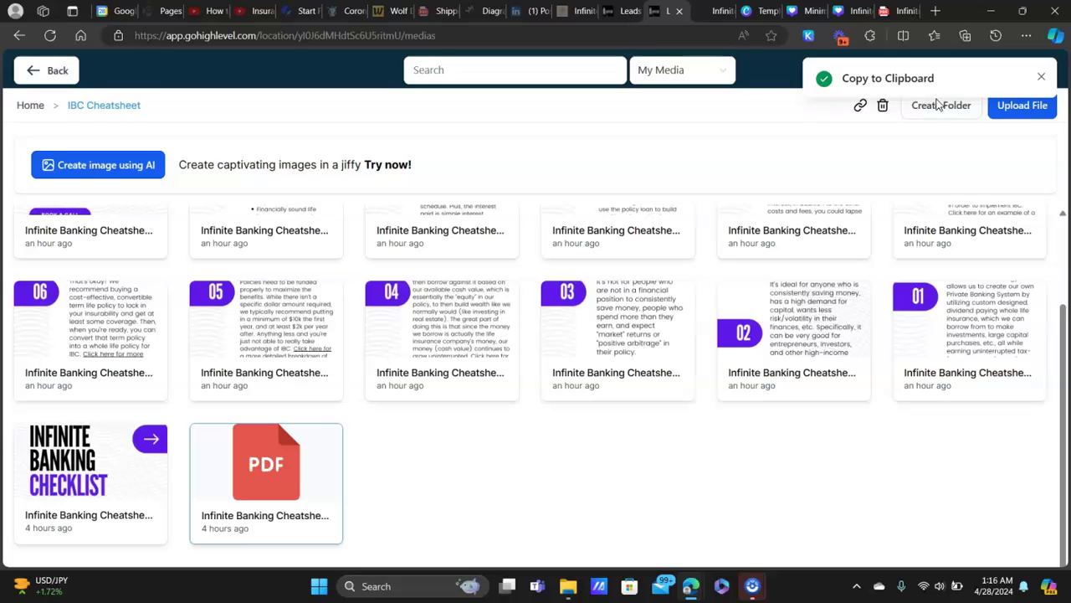
left_click(1038, 77)
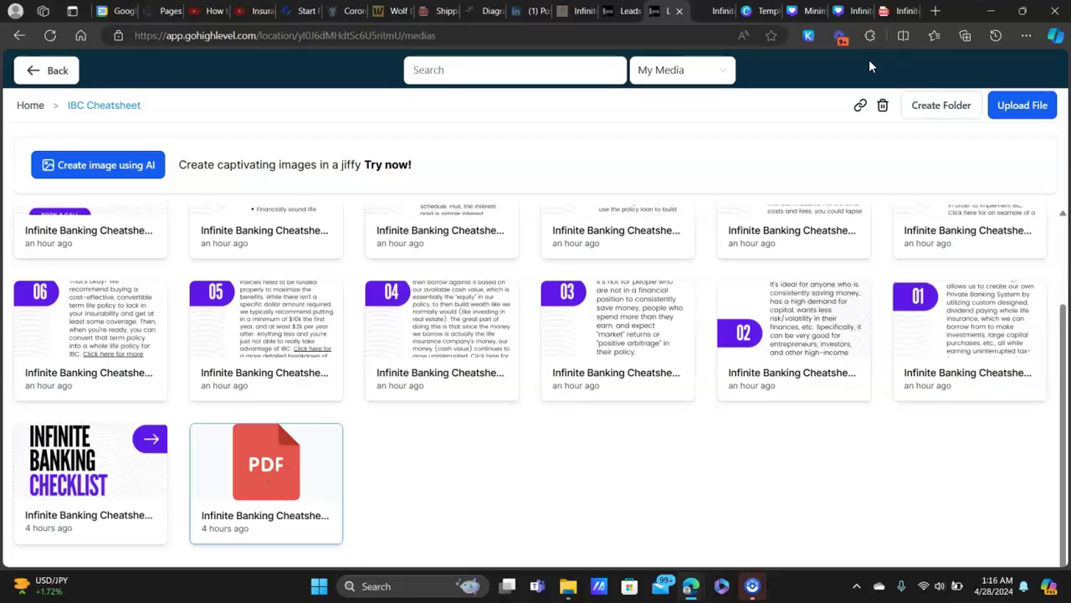
left_click(854, 11)
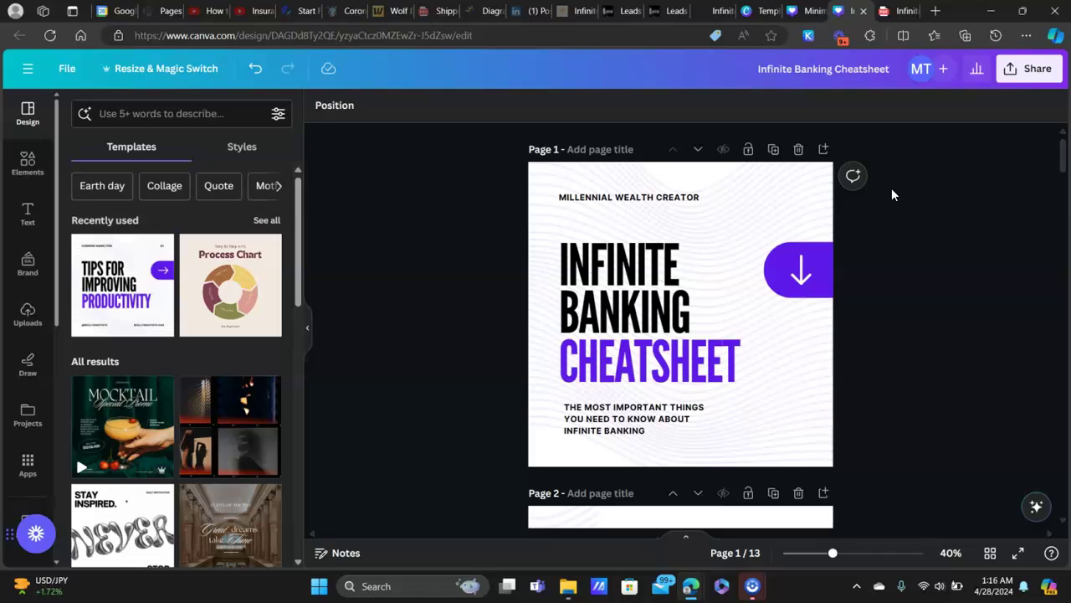
scroll(891, 185, "down", 4)
scroll(938, 260, "up", 1)
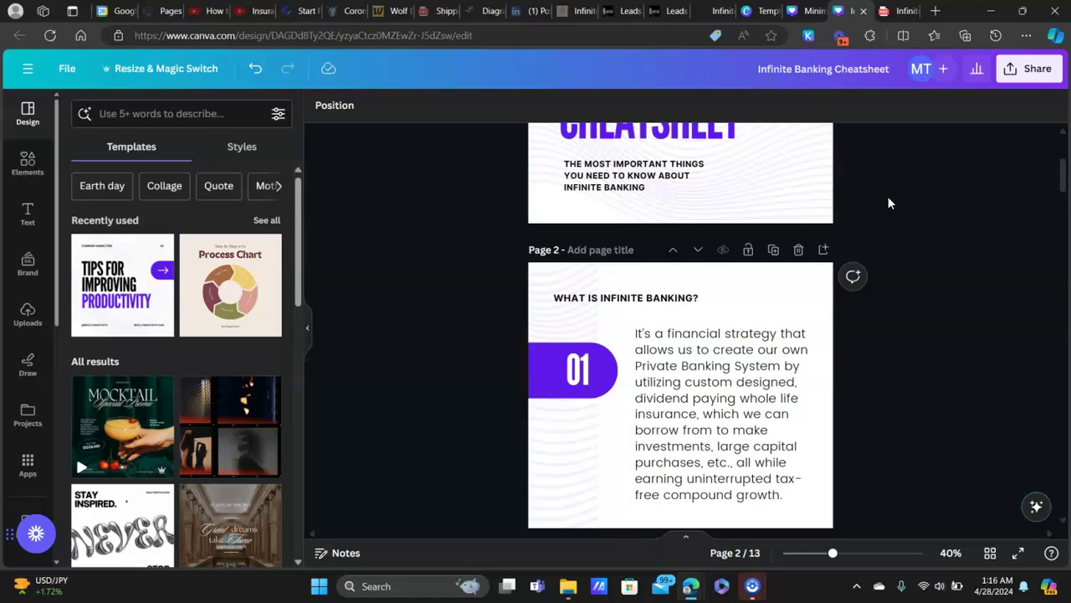
scroll(887, 196, "up", 3)
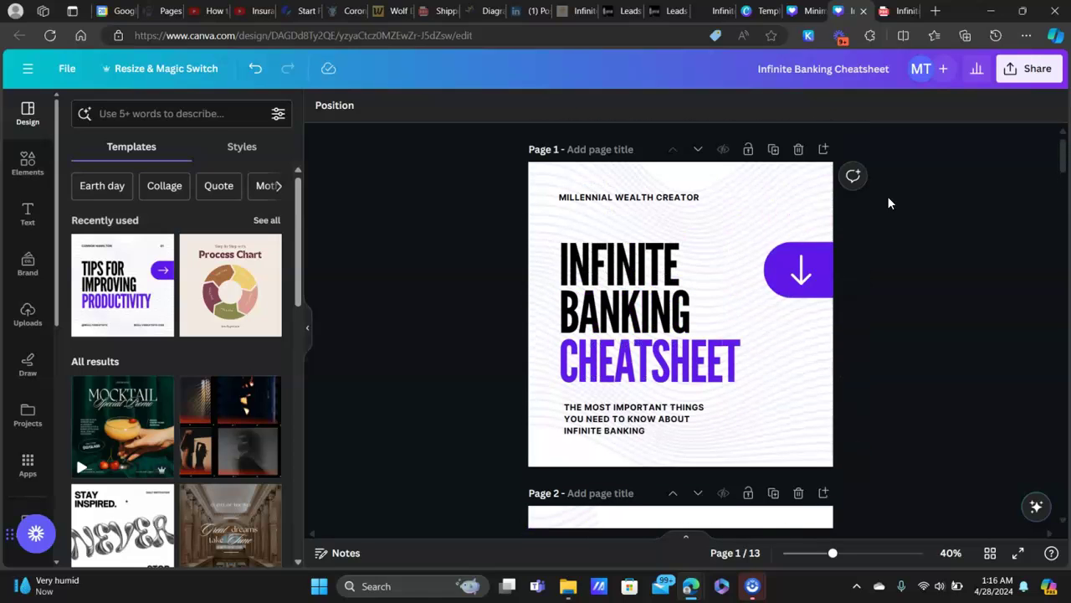